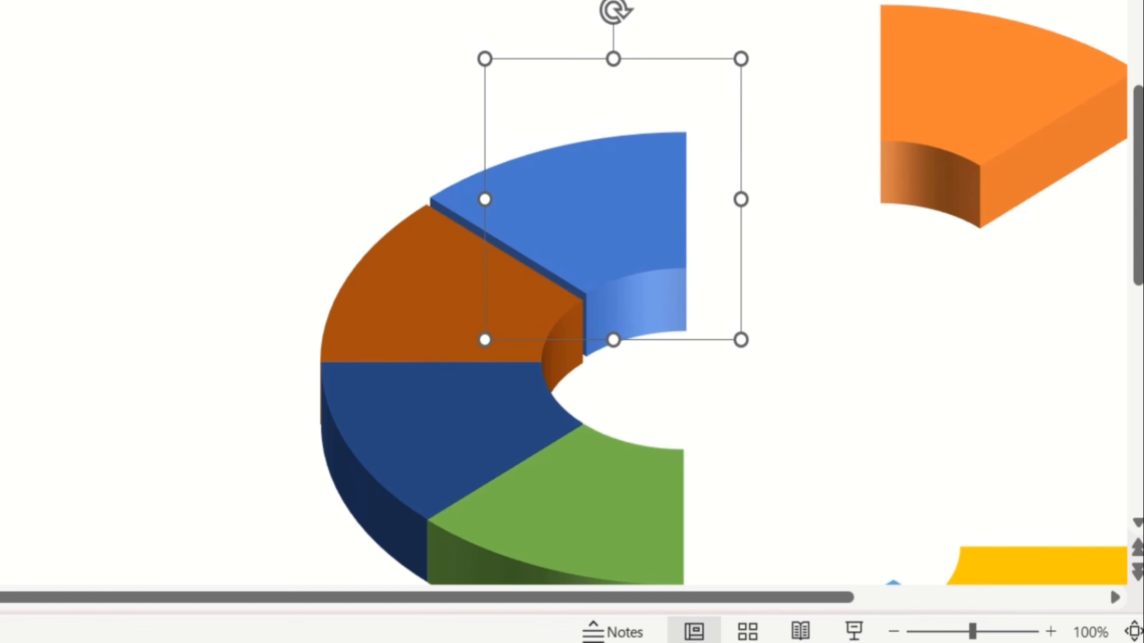
Nudge the light blue segment left and down until it sits flush against the brown segment's edge
key("ctrl+Left")
key("ctrl+Left")
key("ctrl+Down")
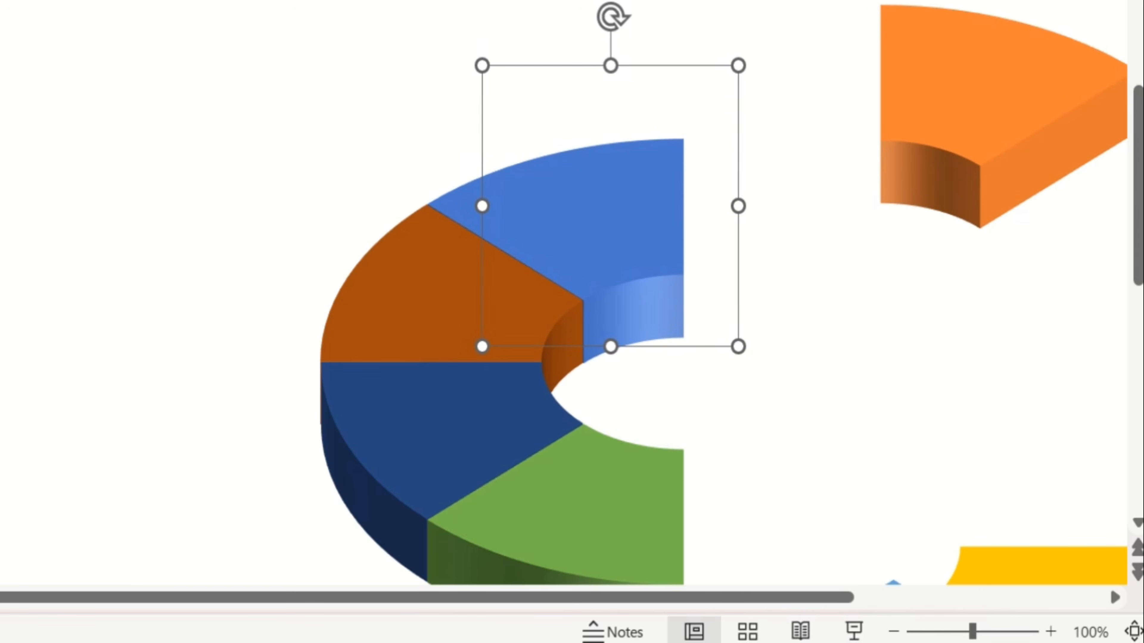
key("ctrl+Left")
key("ctrl+Left")
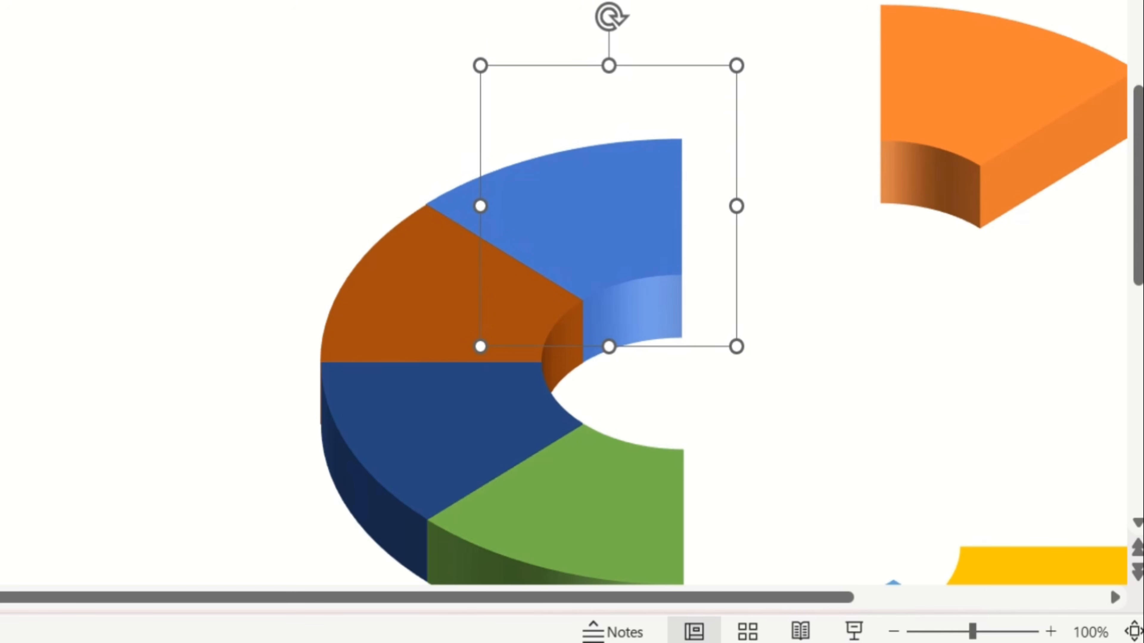
Move the orange segment beside the light blue one and nudge it until their straight edges and arcs line up
left_click_drag(1010, 90, 809, 221)
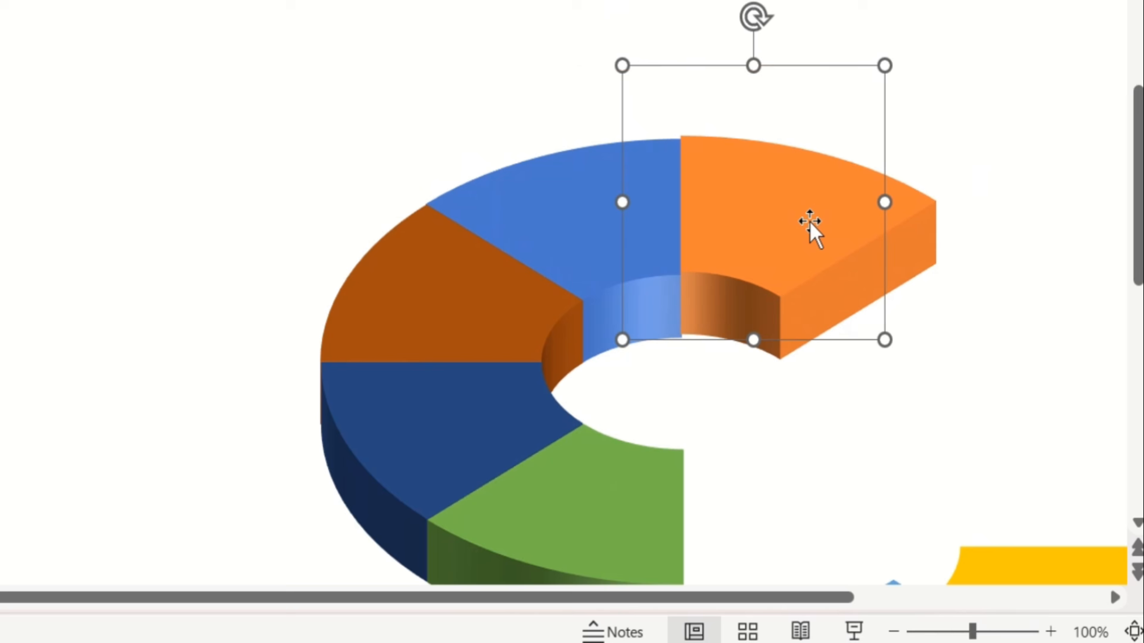
key("ctrl+Right")
key("ctrl+Right")
key("ctrl+Right")
key("ctrl+Right")
key("ctrl+Down")
key("ctrl+Down")
key("ctrl+Left")
key("ctrl+Left")
key("ctrl+Left")
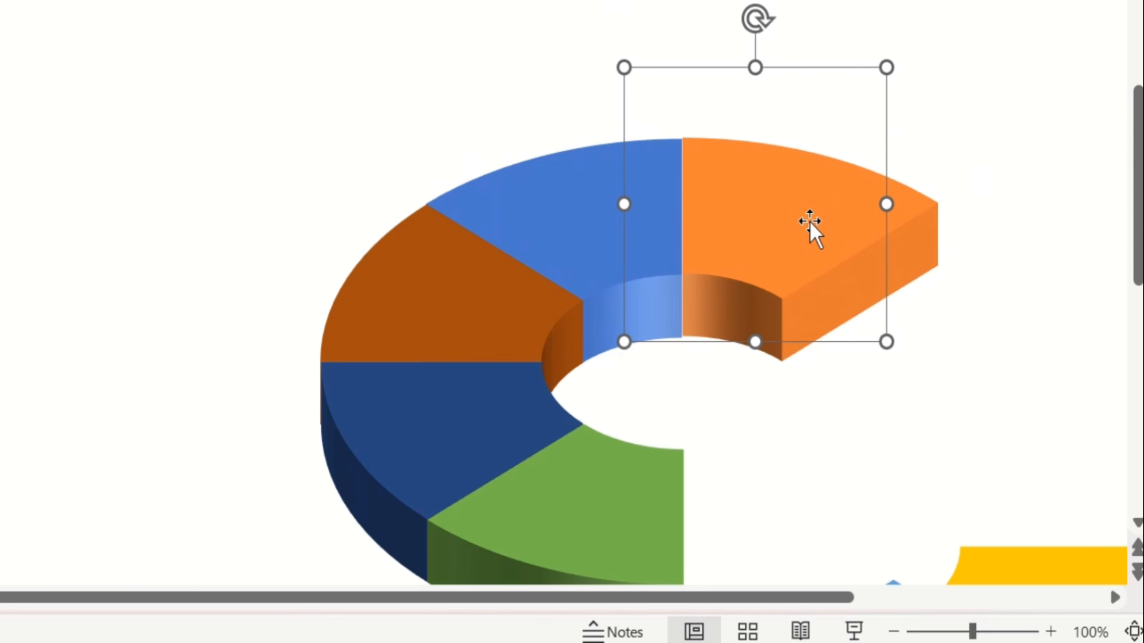
key("ctrl+Down")
key("ctrl+Left")
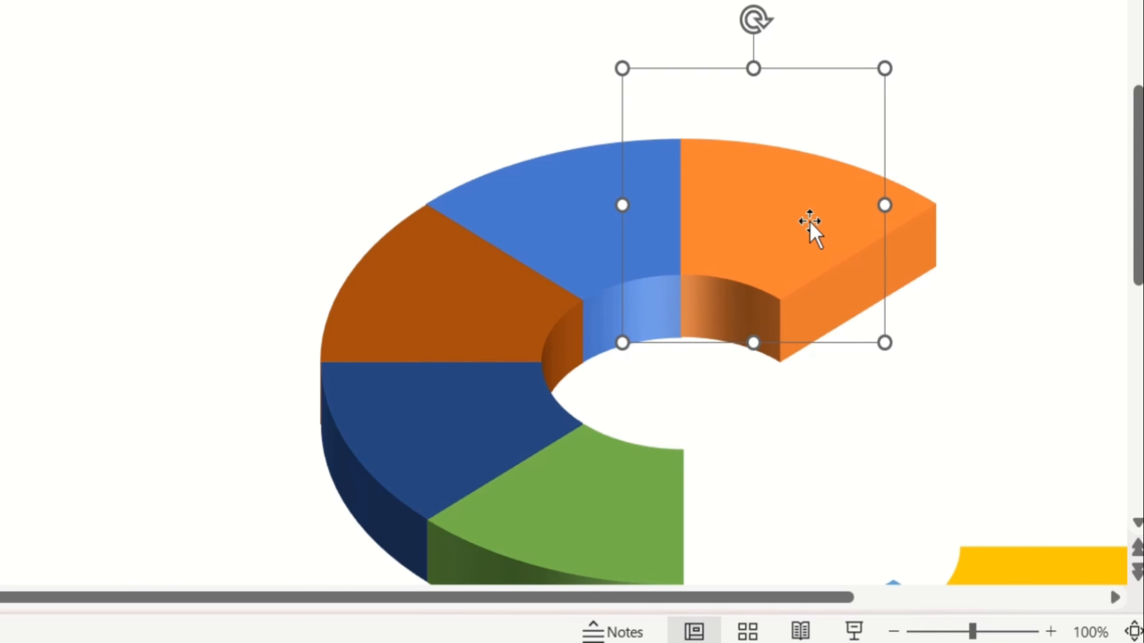
key("ctrl+Right")
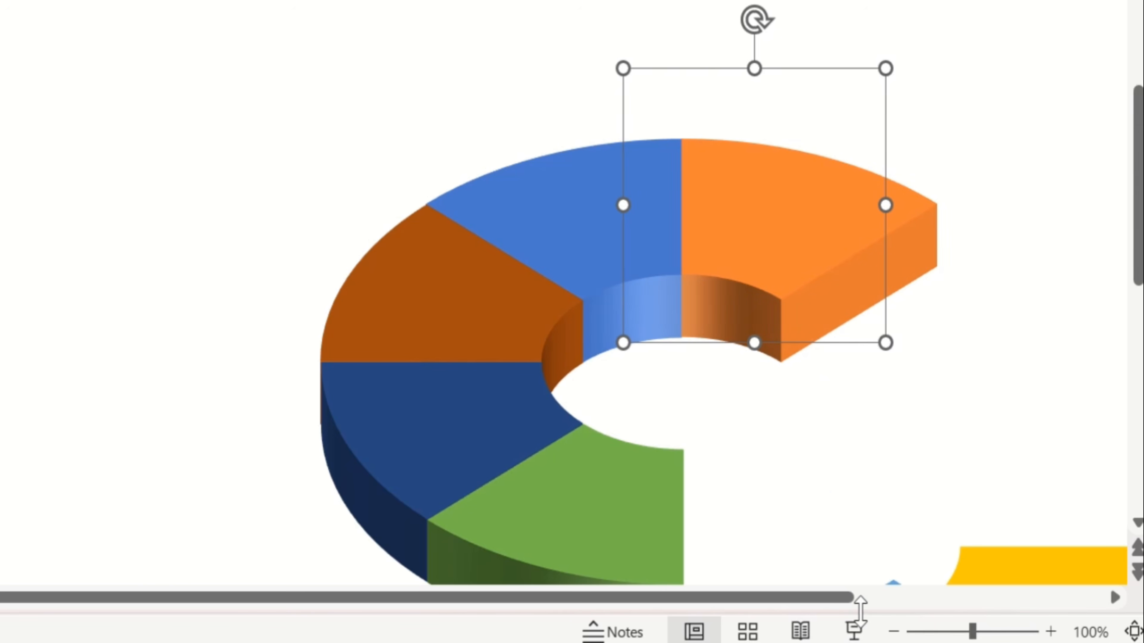
Delete the two unused loose segments, the light blue one and the yellow one, beside the open ring
left_click_drag(822, 603, 899, 542)
scroll(897, 482, "down", 1)
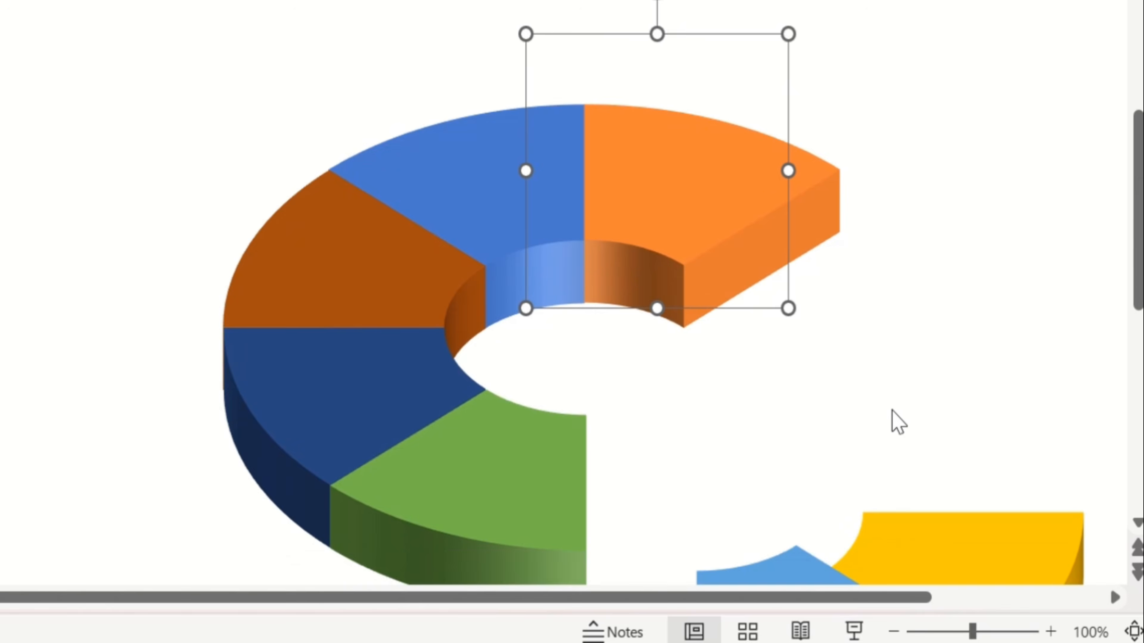
scroll(898, 423, "down", 1)
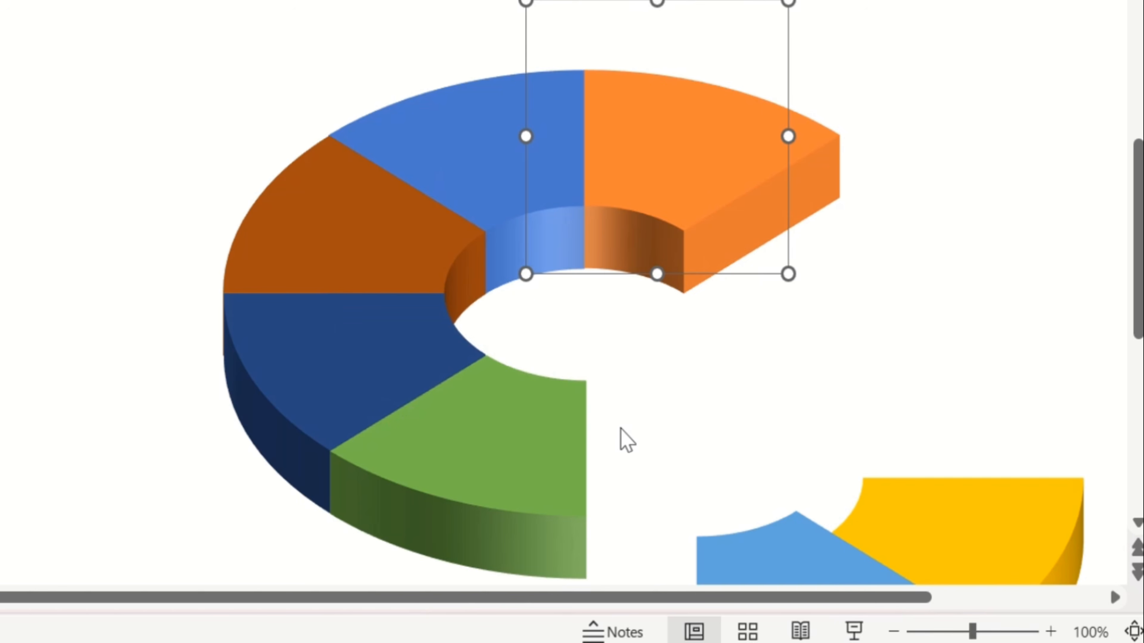
left_click(825, 544)
key("Delete")
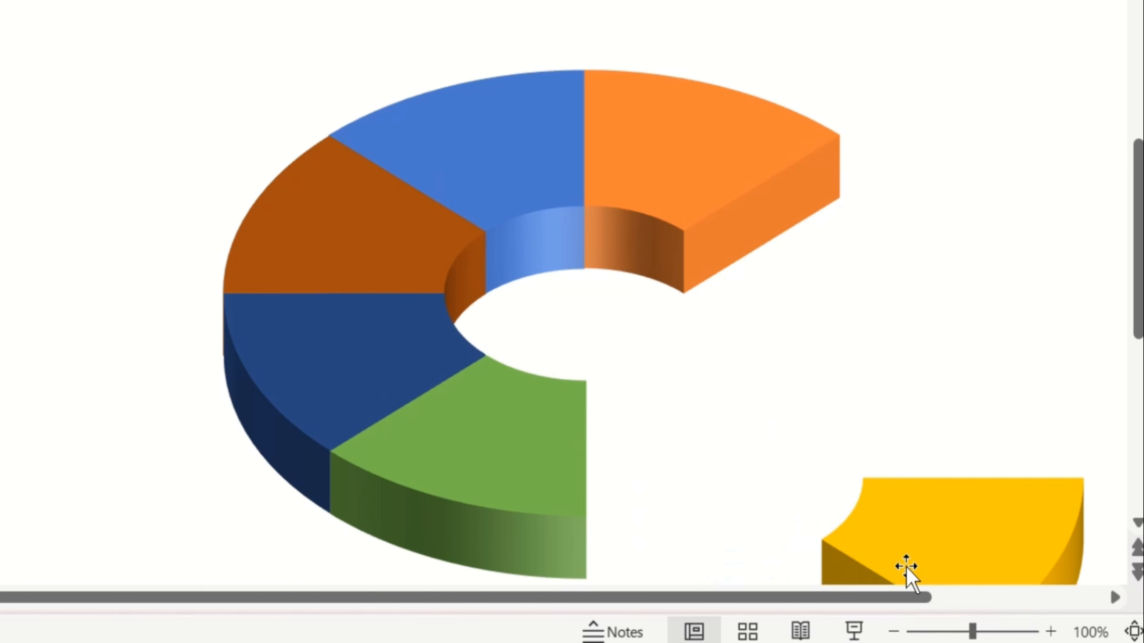
left_click(944, 573)
key("Delete")
scroll(940, 570, "down", 6)
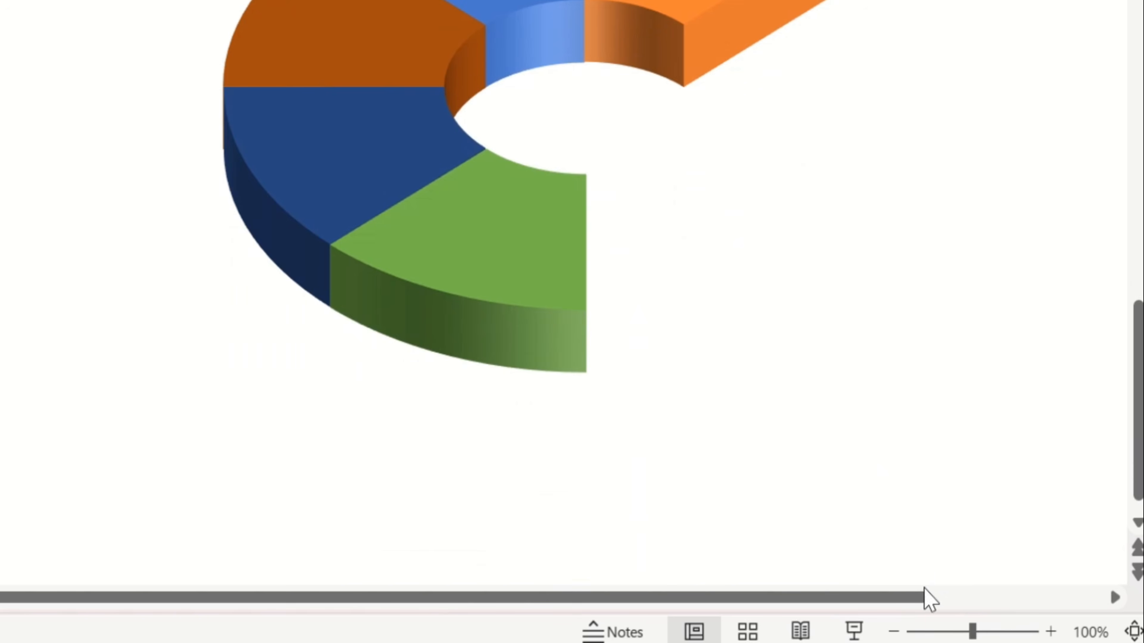
Group all the remaining ring segments into a single object
left_click(968, 633)
left_click(904, 633)
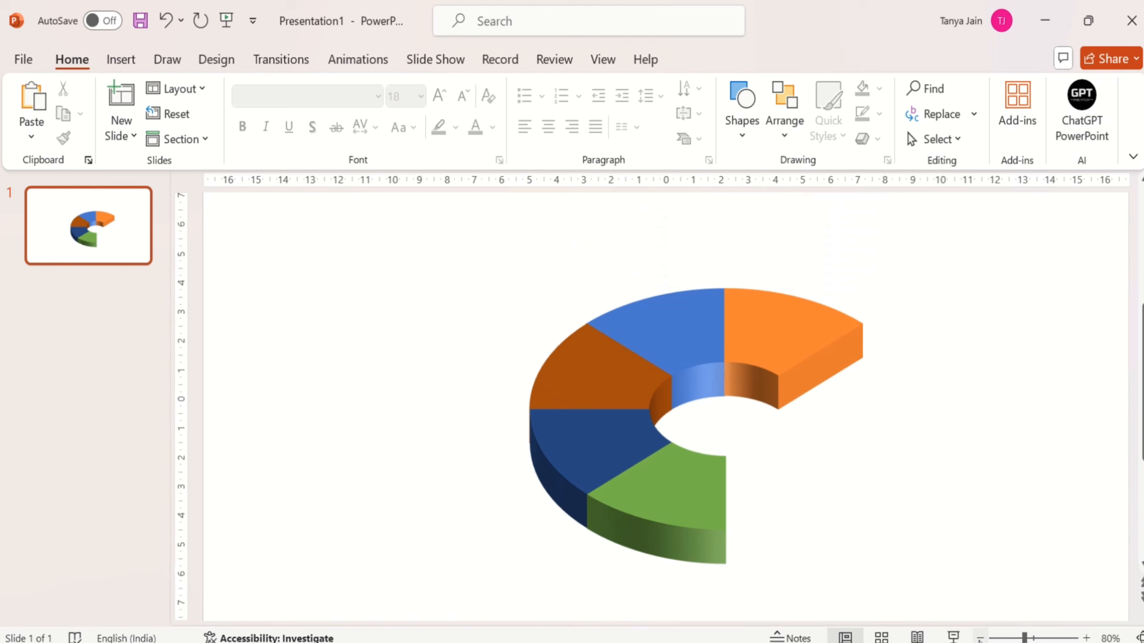
left_click(903, 633)
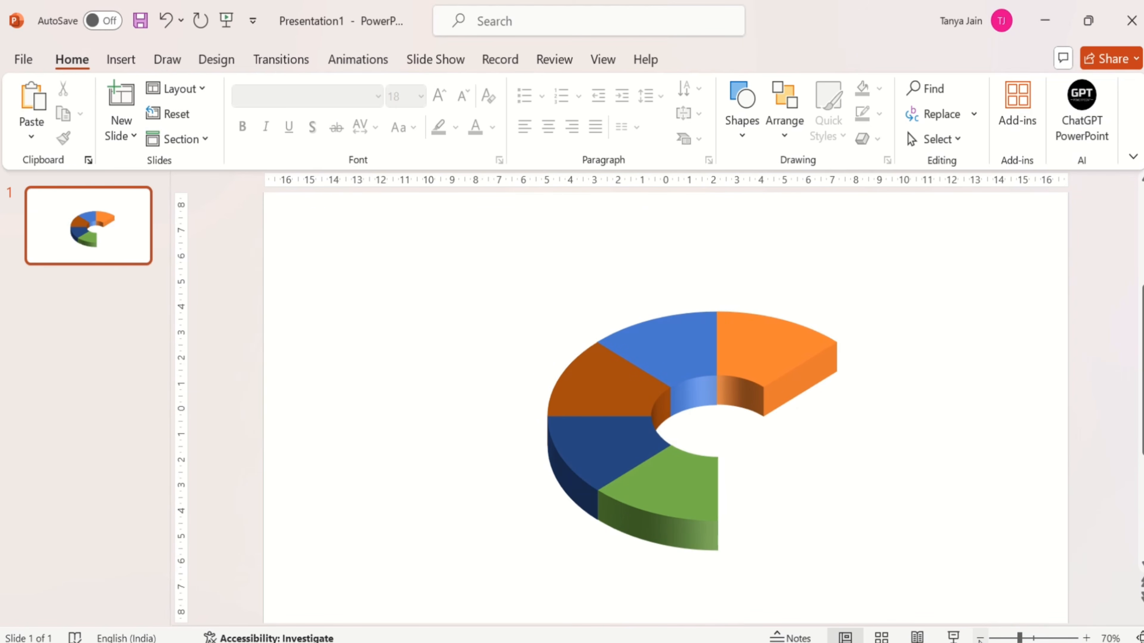
left_click(980, 638)
key("ctrl+a")
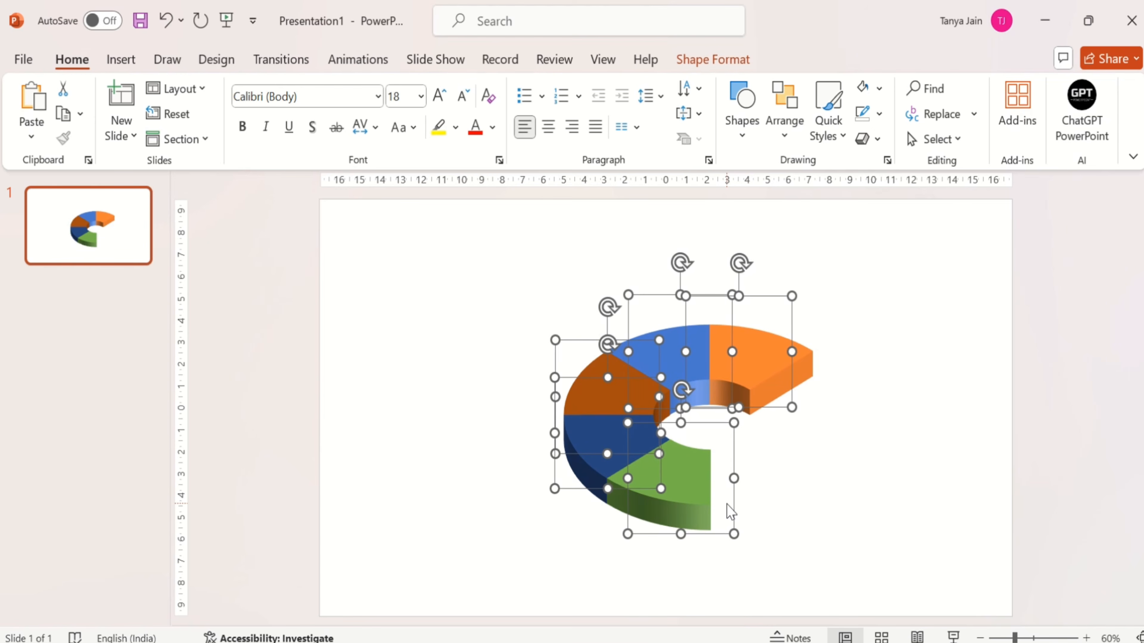
right_click(730, 511)
mouse_move(784, 263)
left_click(926, 252)
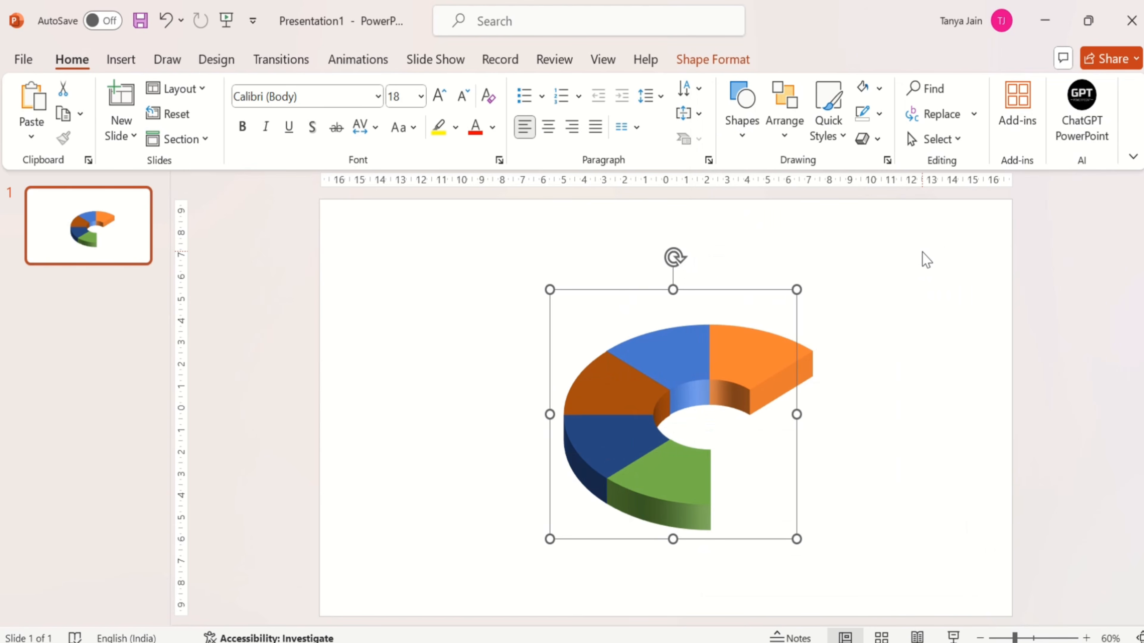
Center the grouped ring horizontally and vertically on the slide, and enlarge it proportionally to about 12.91 cm high by 13.75 cm wide
left_click(752, 59)
left_click(912, 88)
left_click(944, 144)
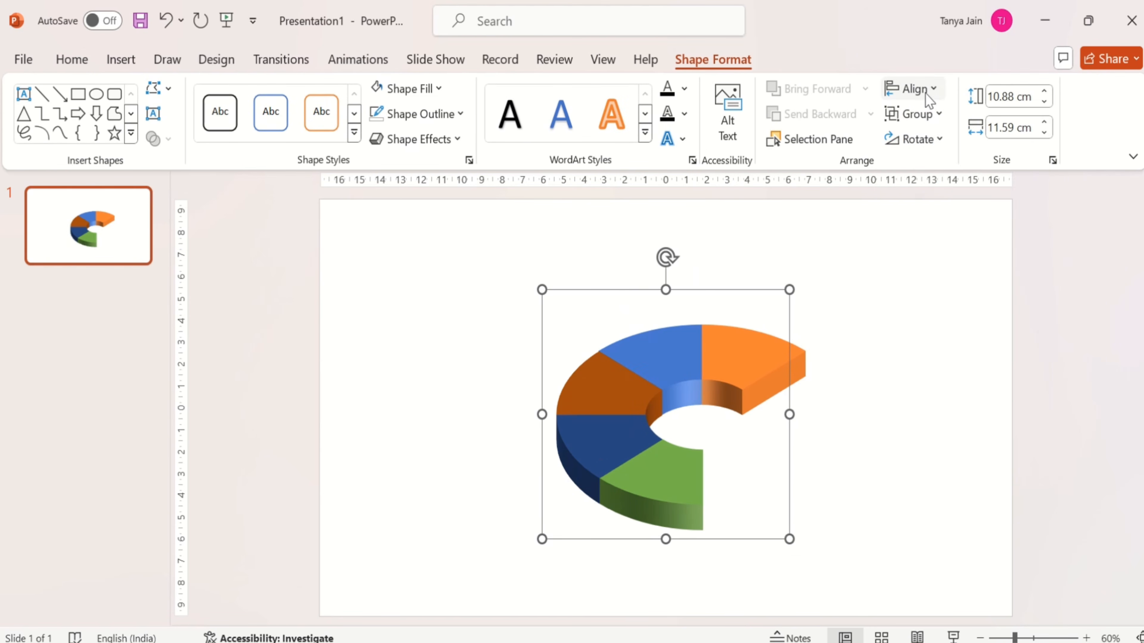
left_click(919, 90)
left_click(945, 232)
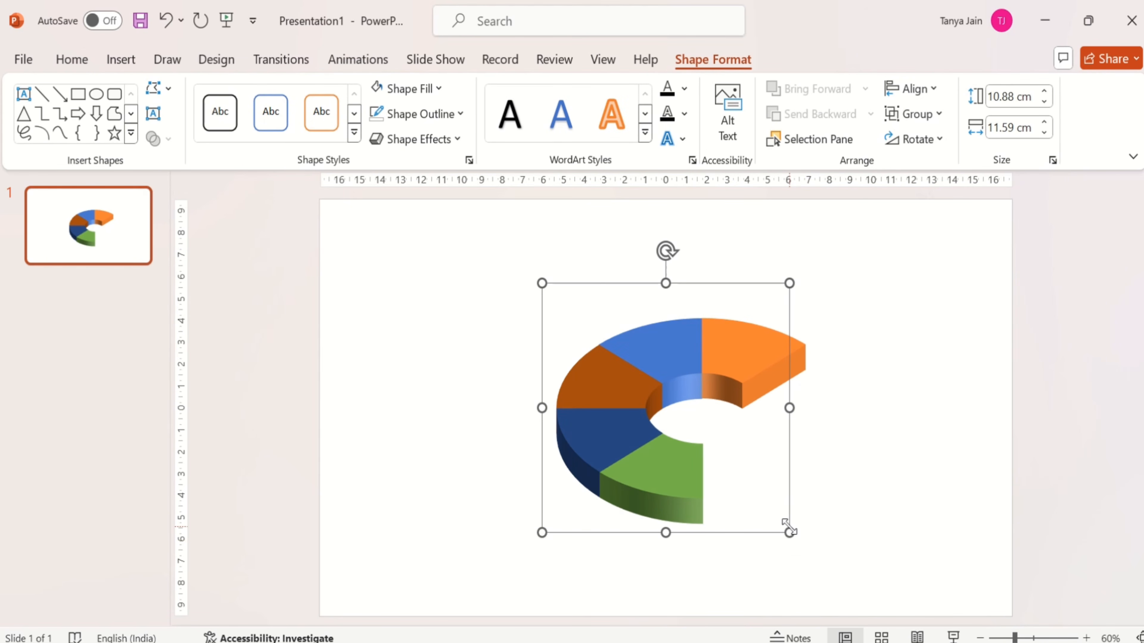
left_click_drag(789, 532, 810, 555)
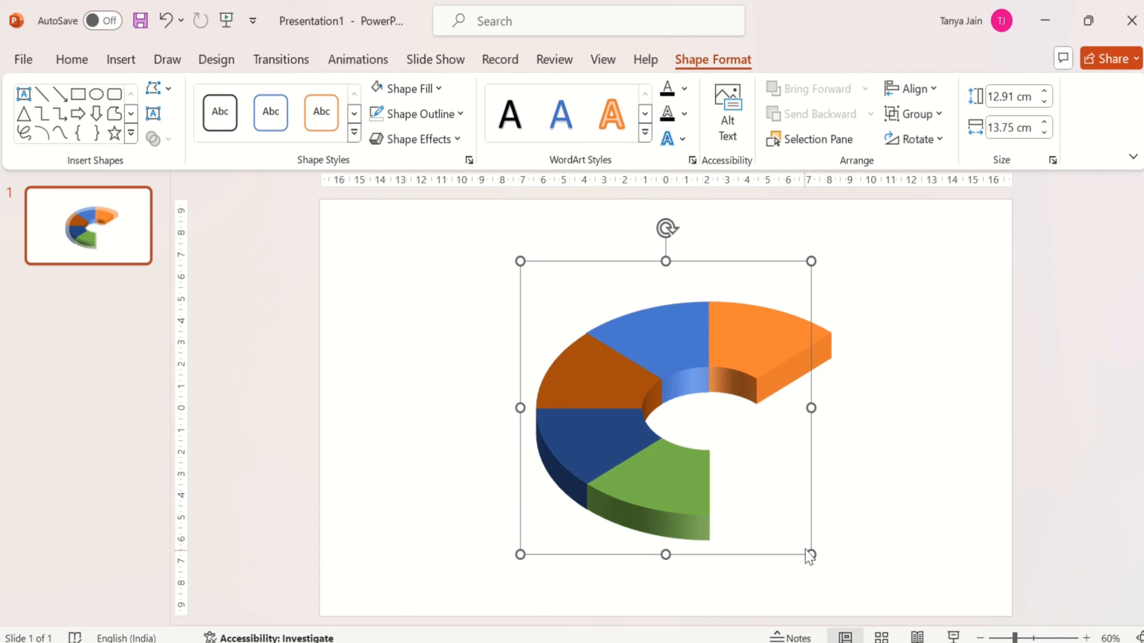
Ungroup the ring so its segments can be formatted individually
left_click(743, 366)
left_click(884, 456)
right_click(687, 470)
mouse_move(801, 225)
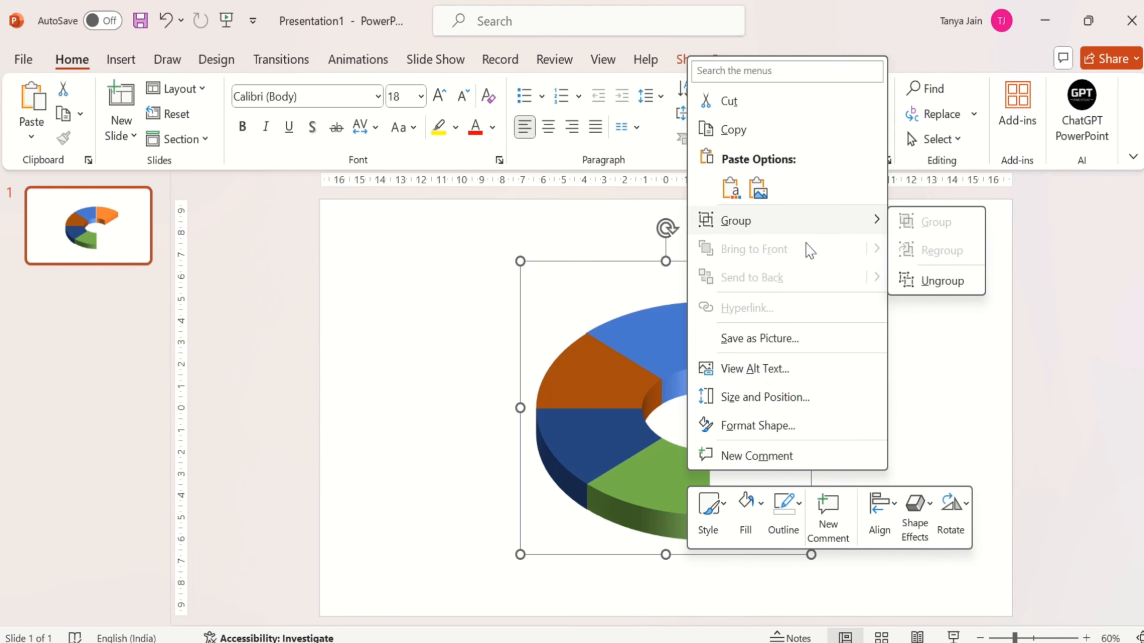
left_click(927, 283)
Set the 3-D depth of the green segment to 22 pt
right_click(943, 437)
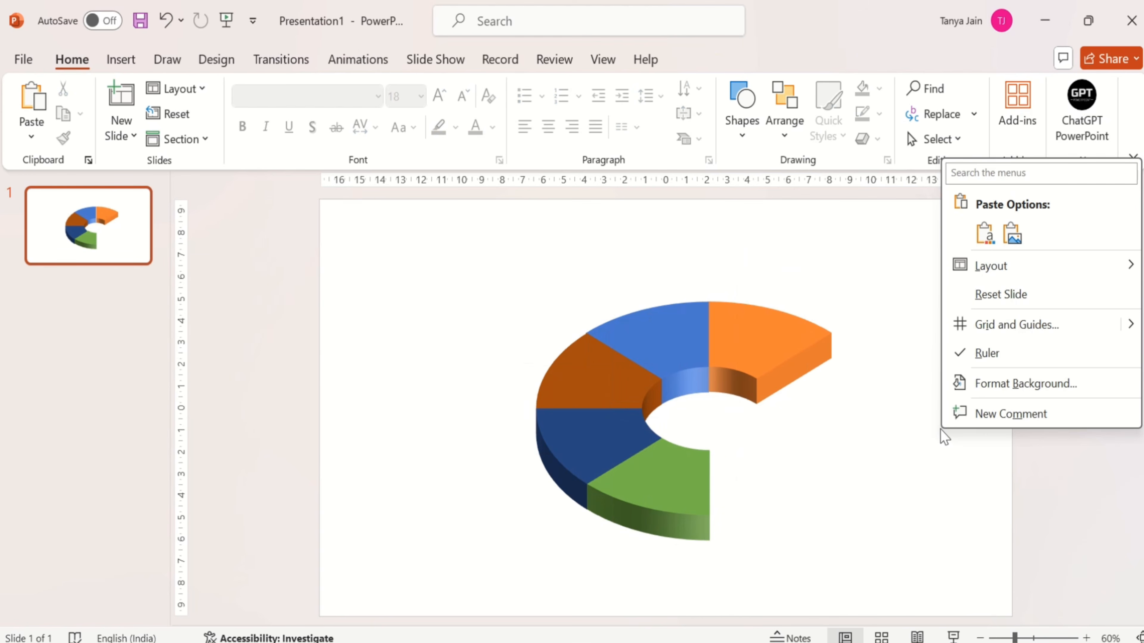
left_click(999, 387)
left_click(522, 517)
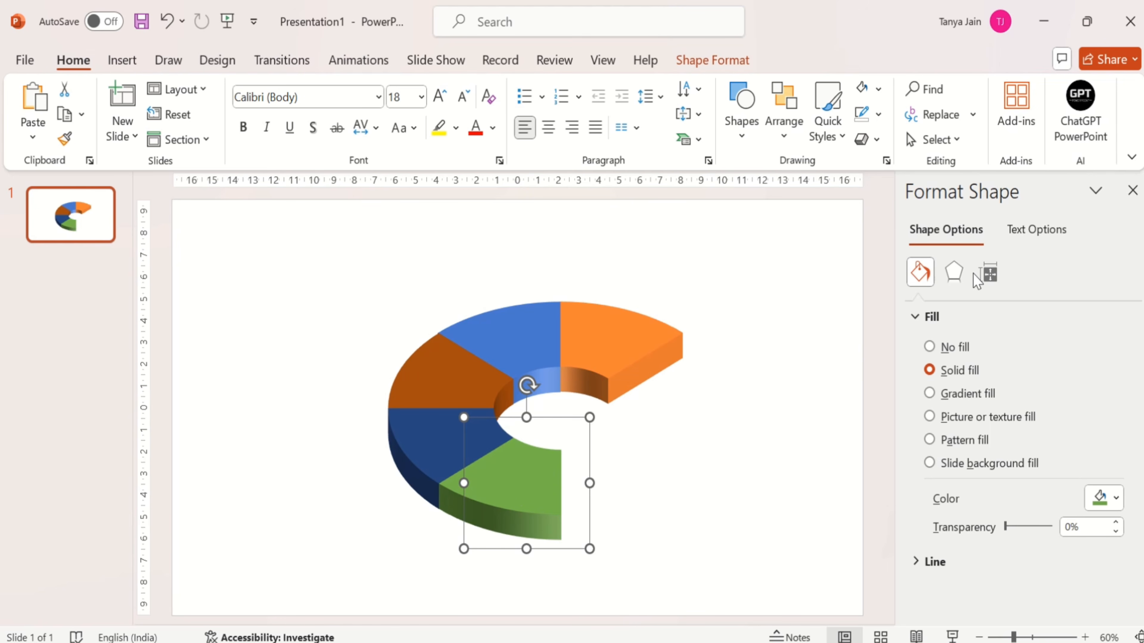
left_click(954, 271)
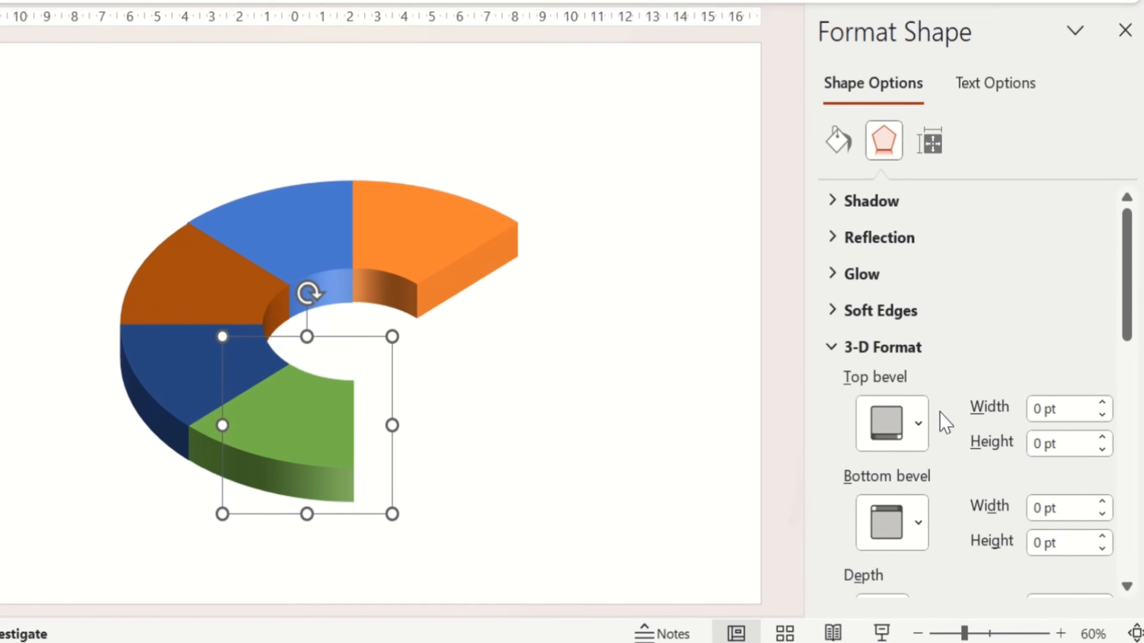
scroll(946, 424, "down", 5)
left_click(1048, 422)
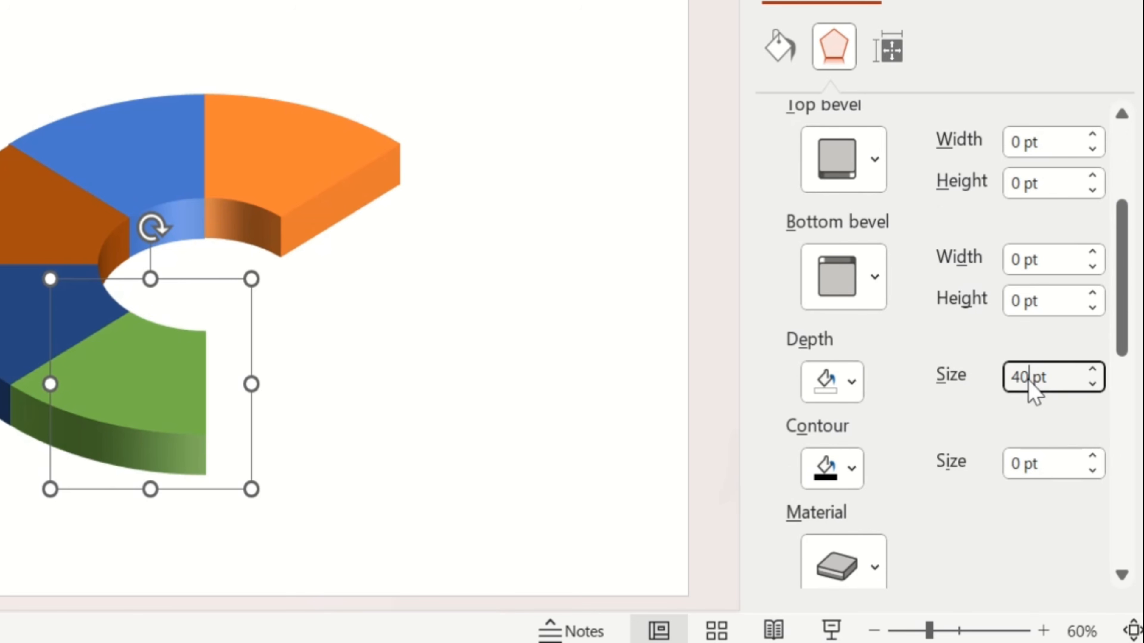
key("BackSpace")
key("BackSpace")
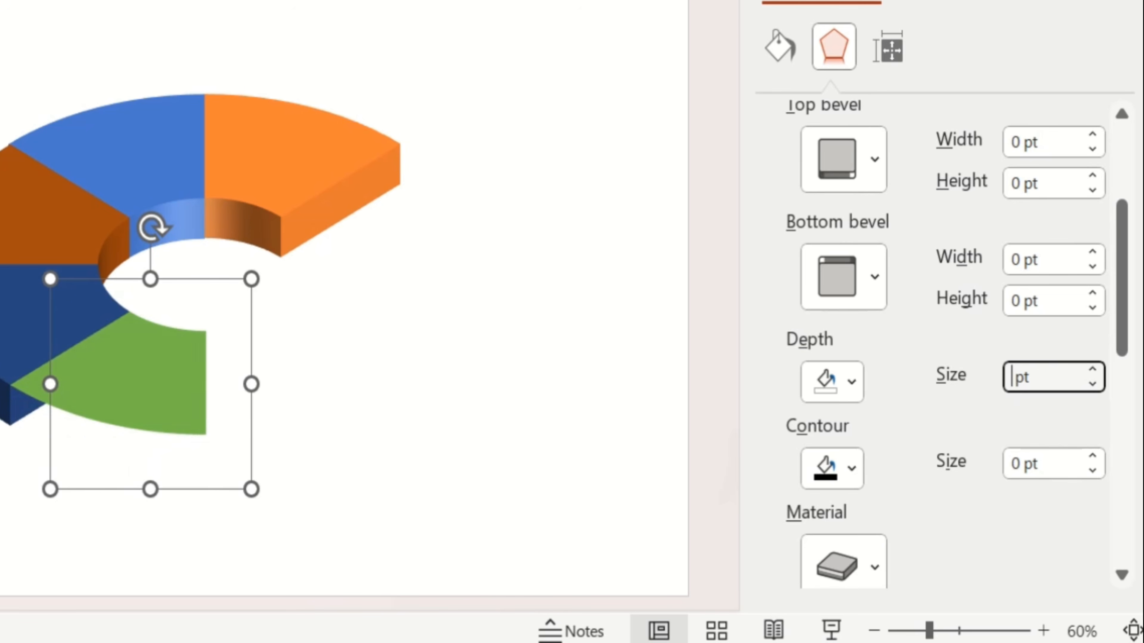
type("22")
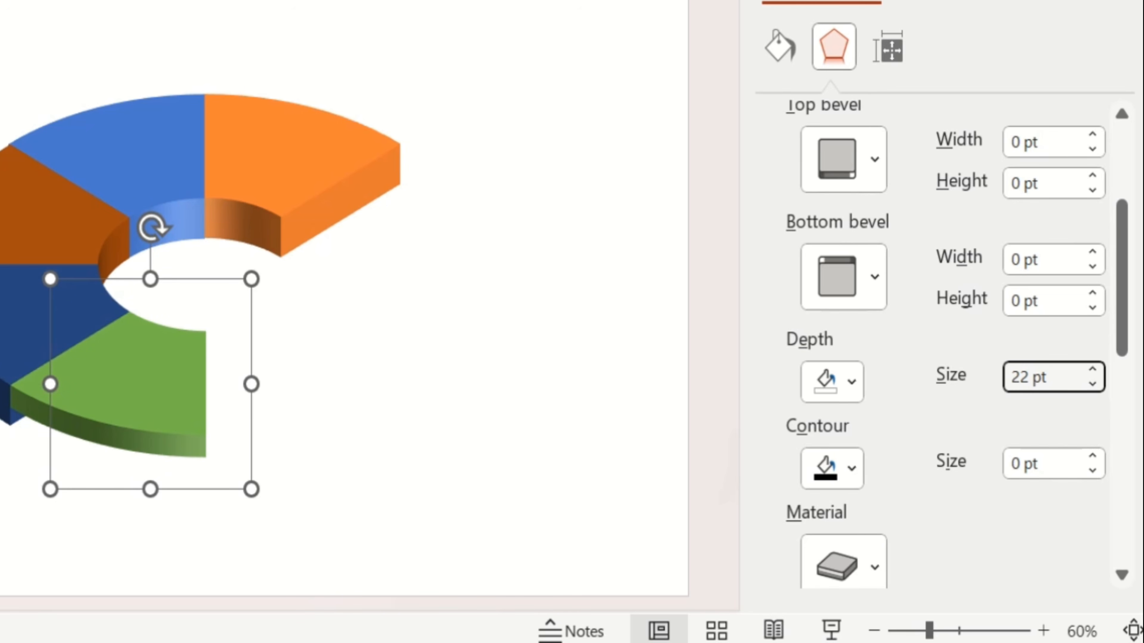
Set the 3-D depth of the brown segment to 56 pt
left_click(4, 198)
left_click(1022, 381)
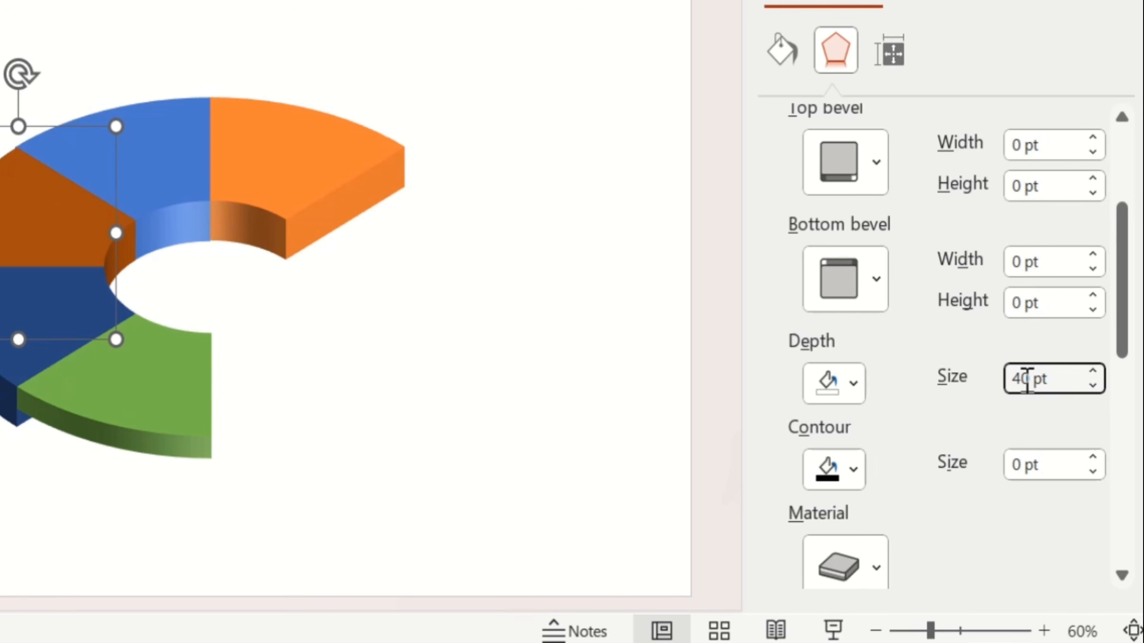
key("BackSpace")
key("Delete")
type("56")
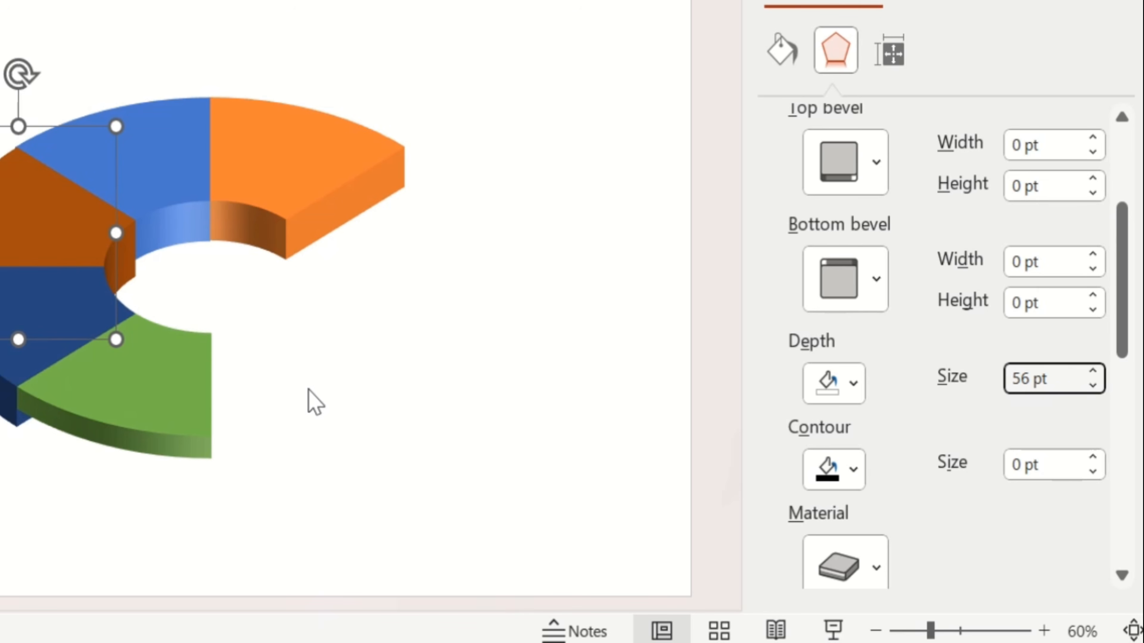
Set the 3-D depth of the light blue segment to 95 pt
left_click(163, 173)
left_click(1031, 379)
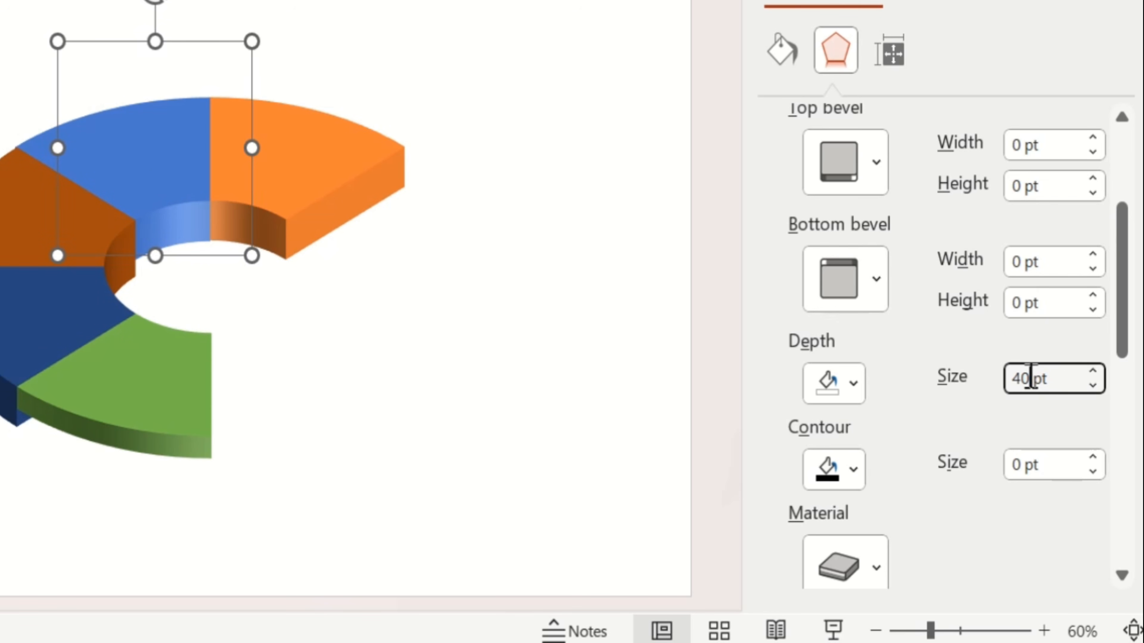
key("BackSpace")
key("BackSpace")
type("95")
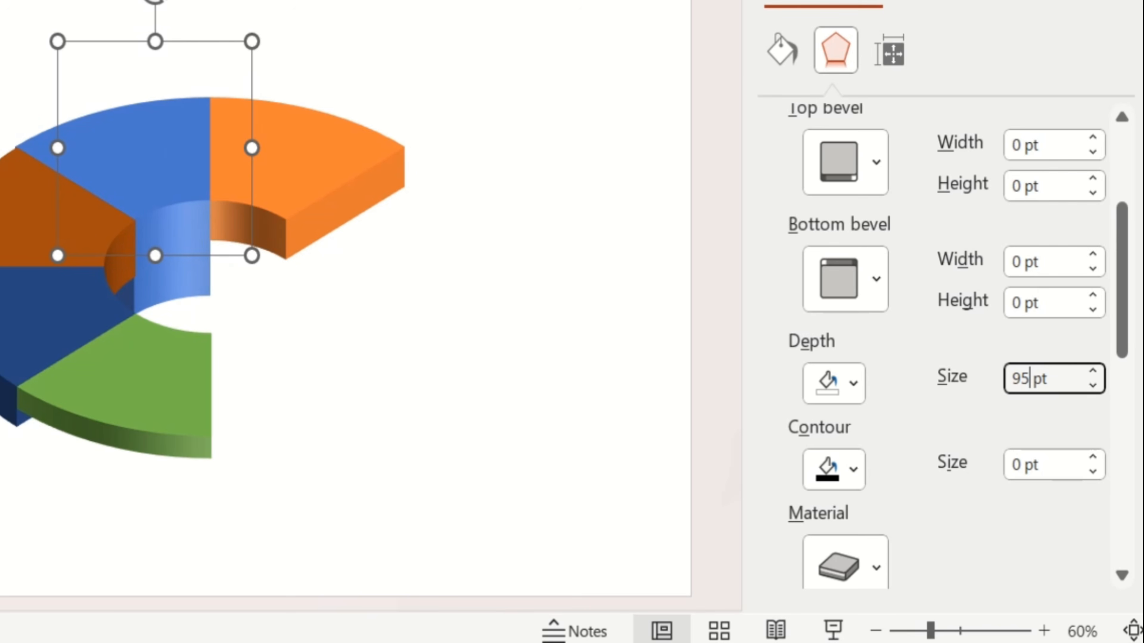
Set the 3-D depth of the orange segment to 125 pt
left_click(321, 174)
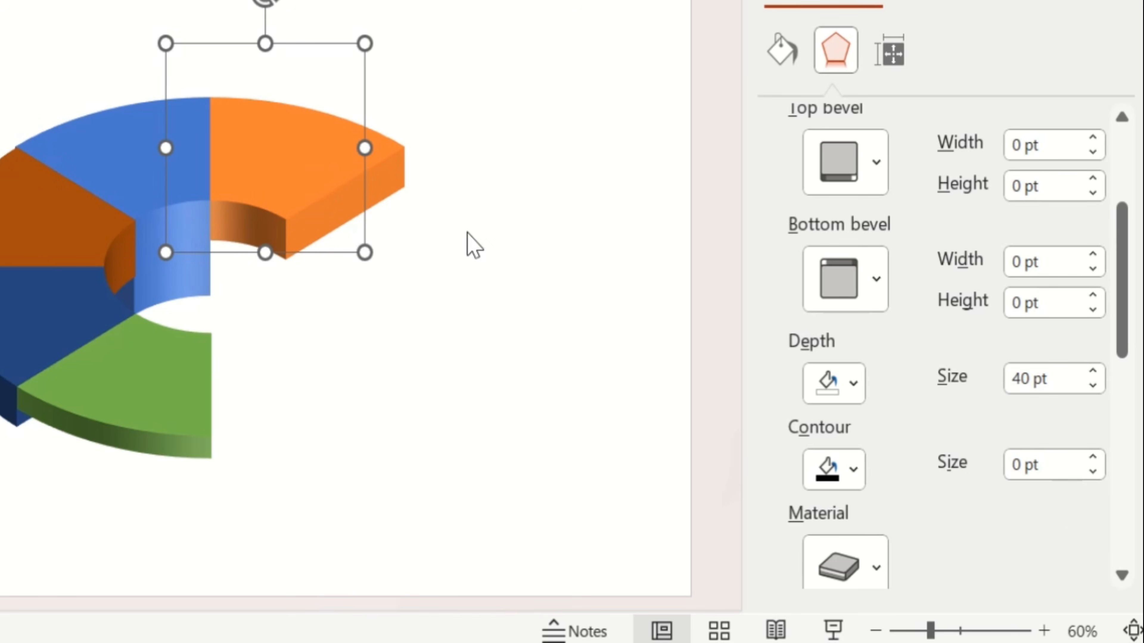
left_click(1031, 379)
key("BackSpace")
key("BackSpace")
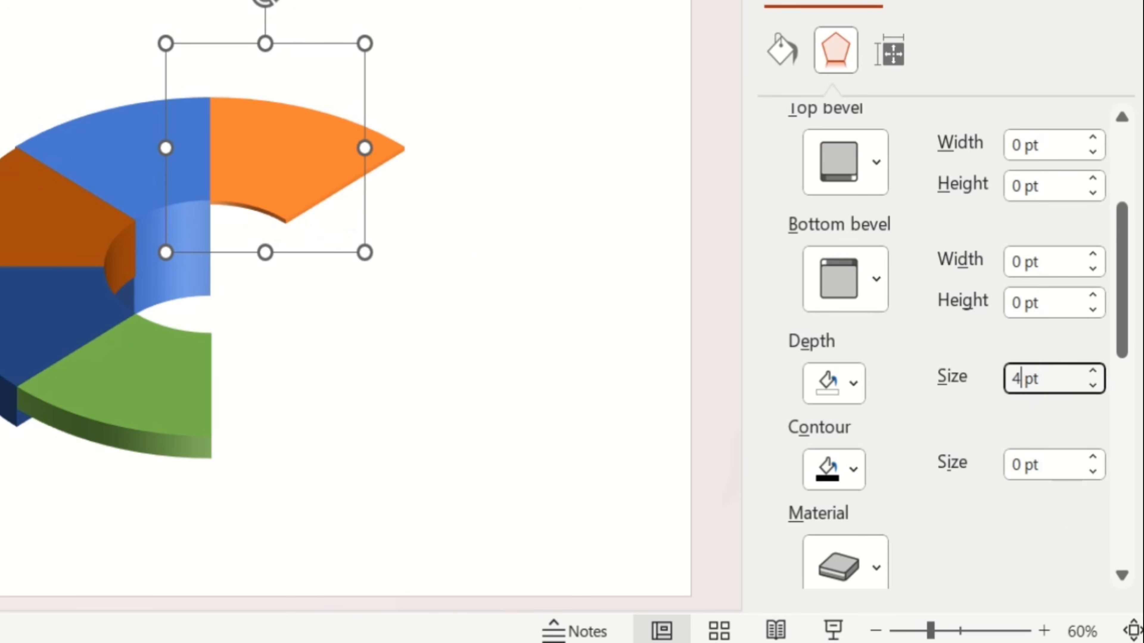
type("125")
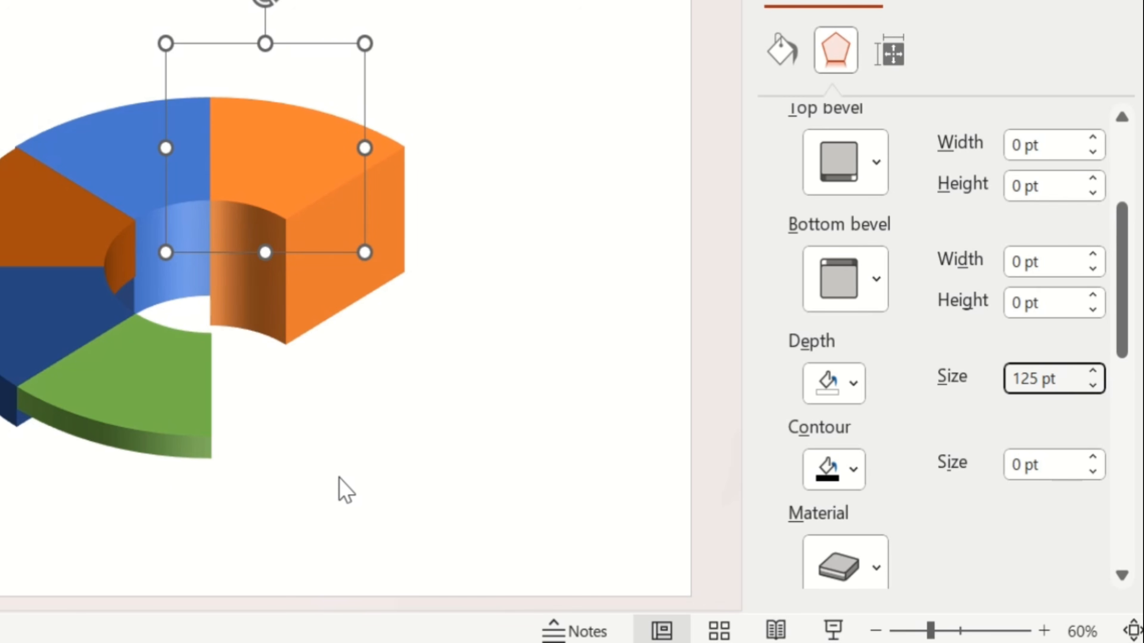
Apply the third Special lighting preset to all the ring segments at once
left_click(196, 397)
key("ctrl+a")
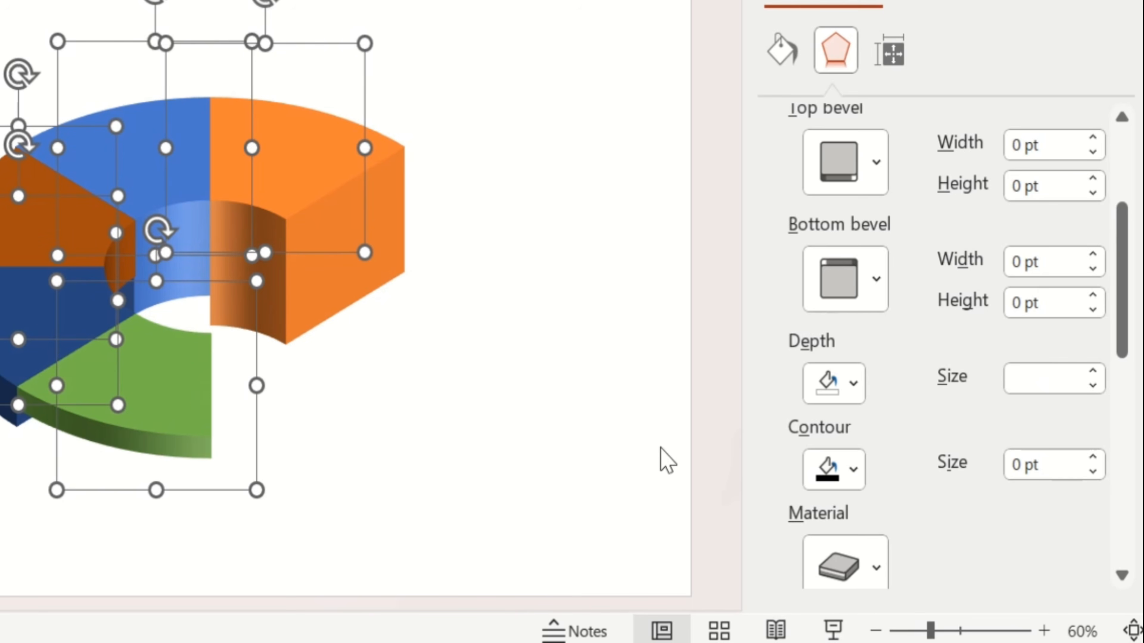
scroll(766, 455, "down", 3)
left_click(874, 532)
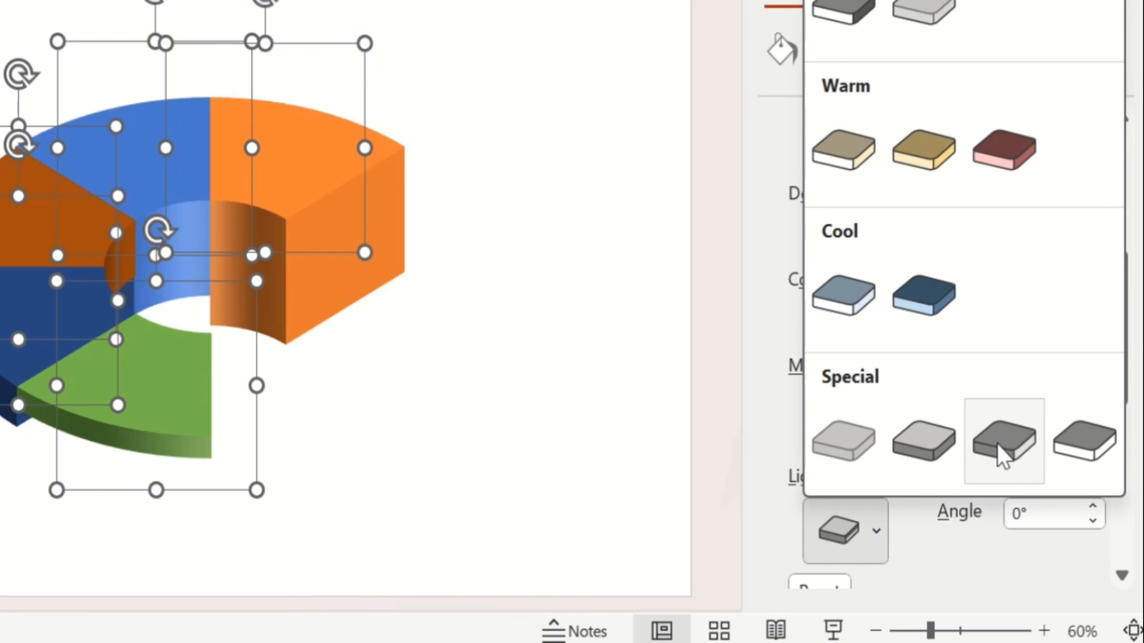
left_click(999, 455)
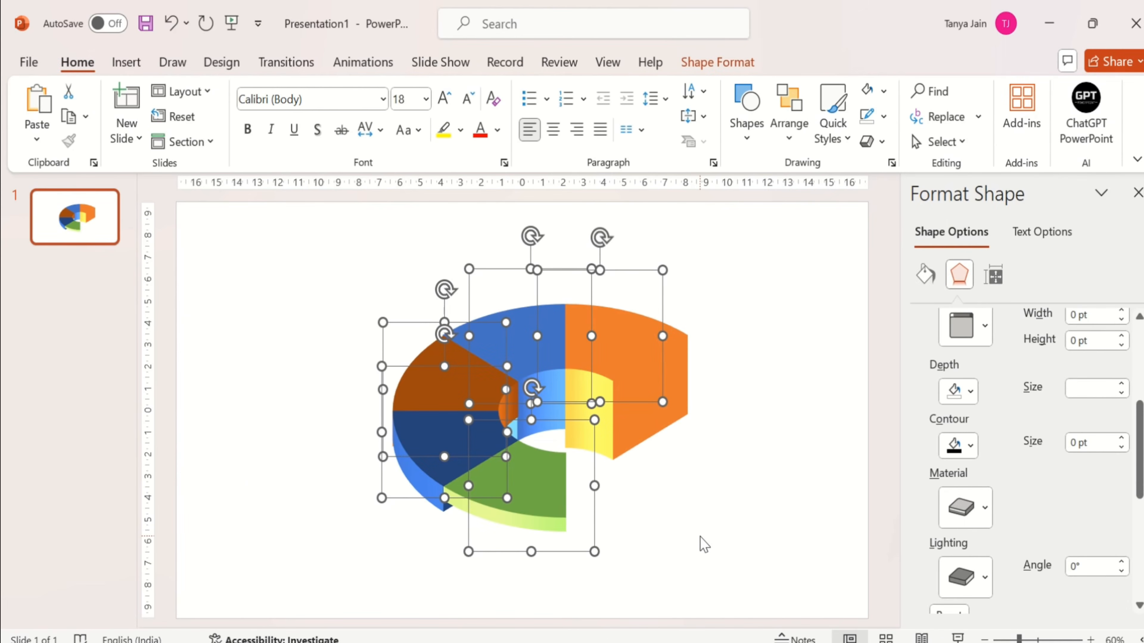
Fill the green front segment with bright blue and the neighbouring dark blue segment with purple
left_click(586, 545)
left_click(549, 502)
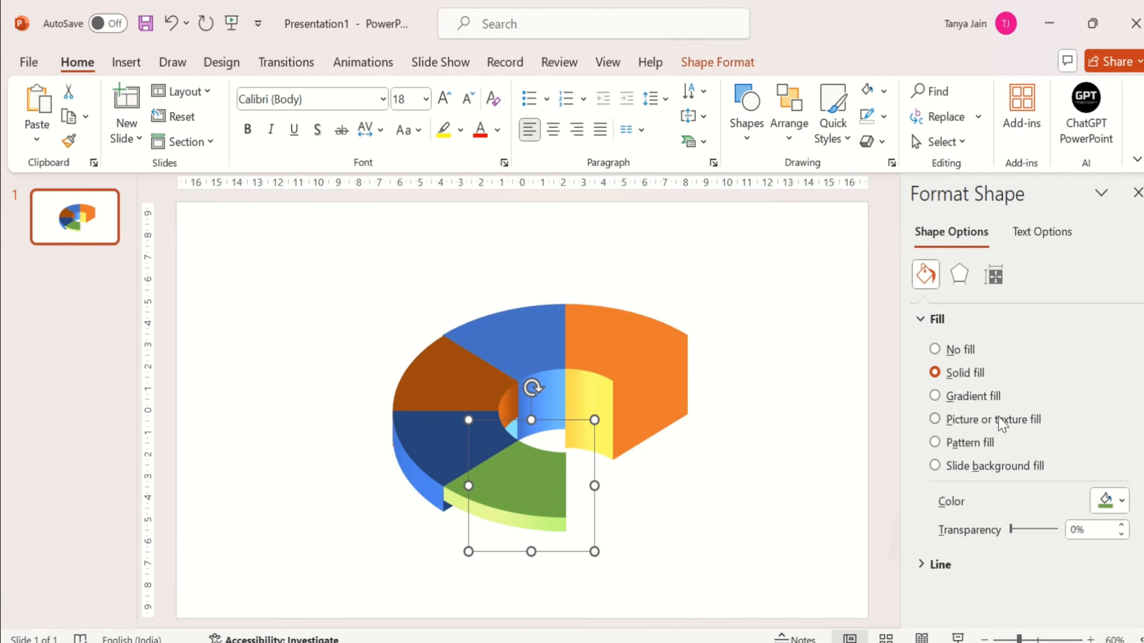
left_click(1110, 502)
left_click(1115, 426)
left_click(407, 451)
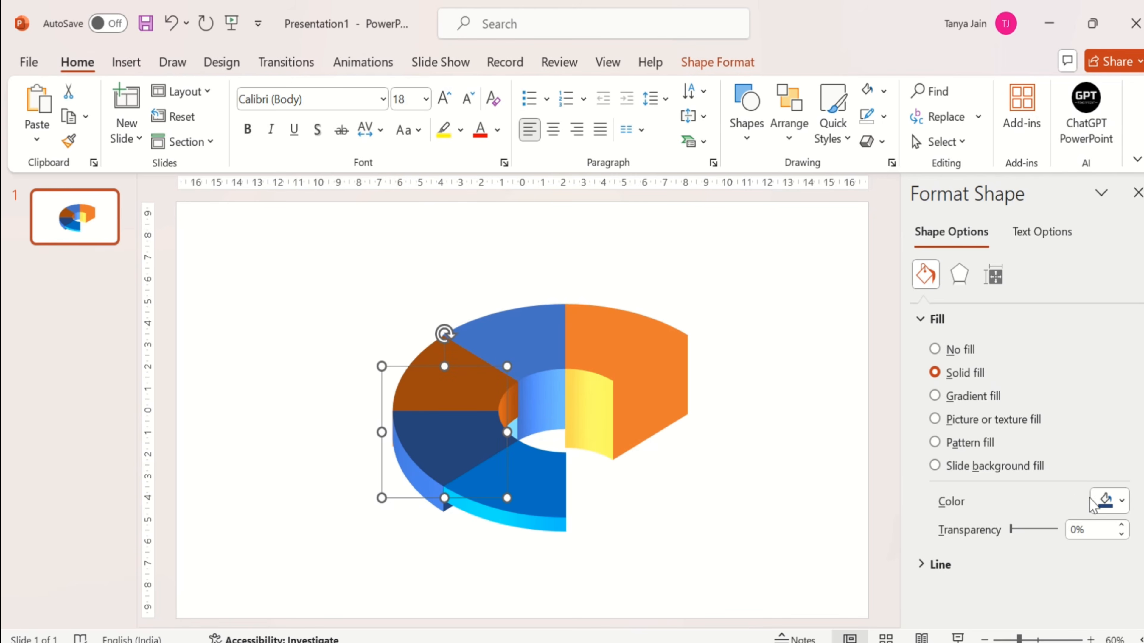
left_click(1110, 502)
left_click(1141, 427)
Fill the brown segment with dark blue and the medium blue upper segment with dark green
left_click(431, 360)
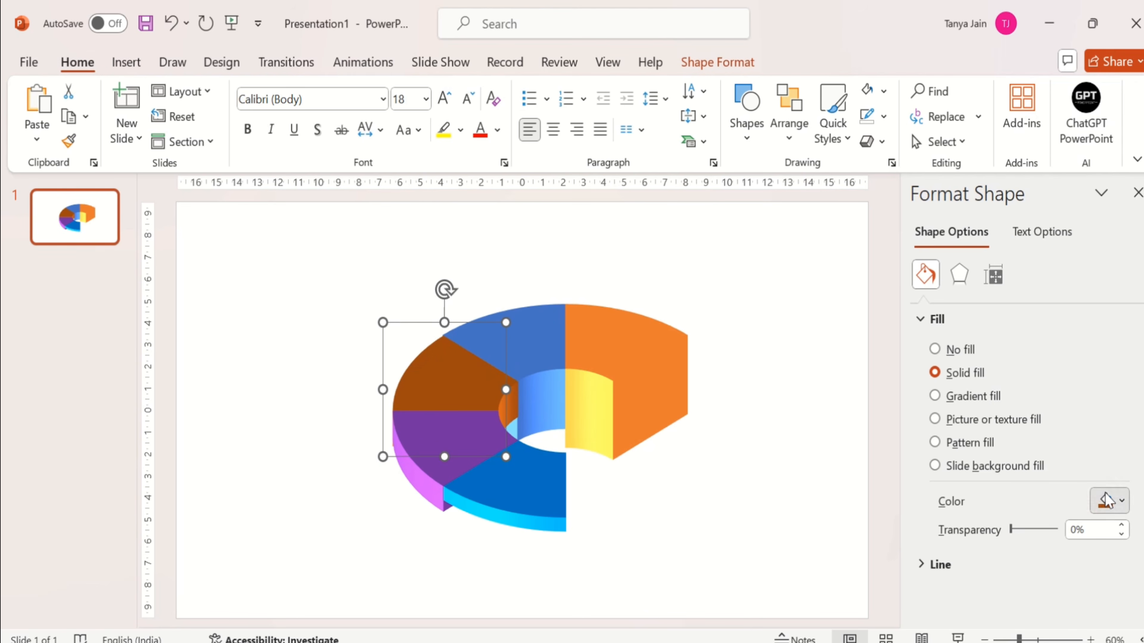
left_click(1111, 501)
left_click(1114, 404)
left_click(518, 333)
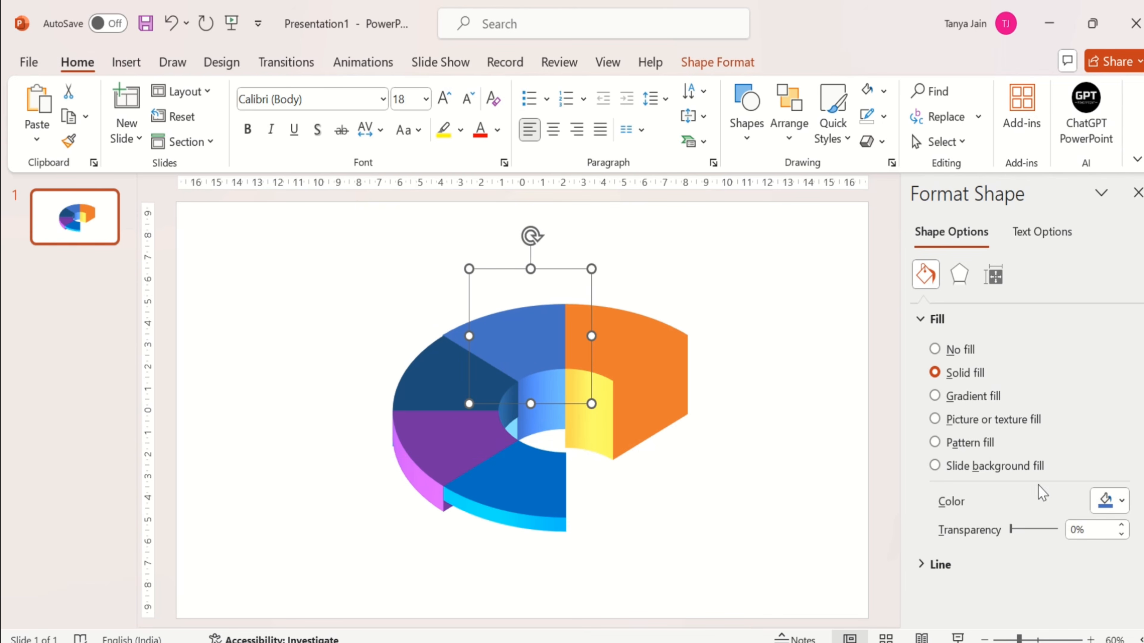
left_click(1110, 501)
left_click(1135, 380)
Fill the orange segment with dark gold and deselect it
left_click(623, 412)
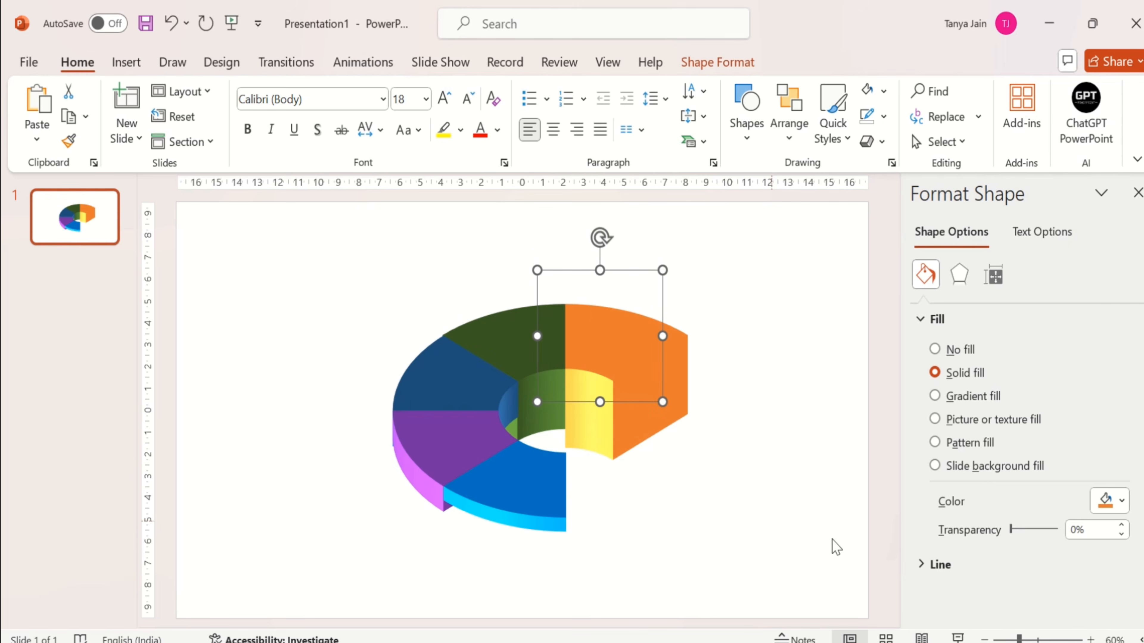
left_click(1116, 502)
left_click(1111, 367)
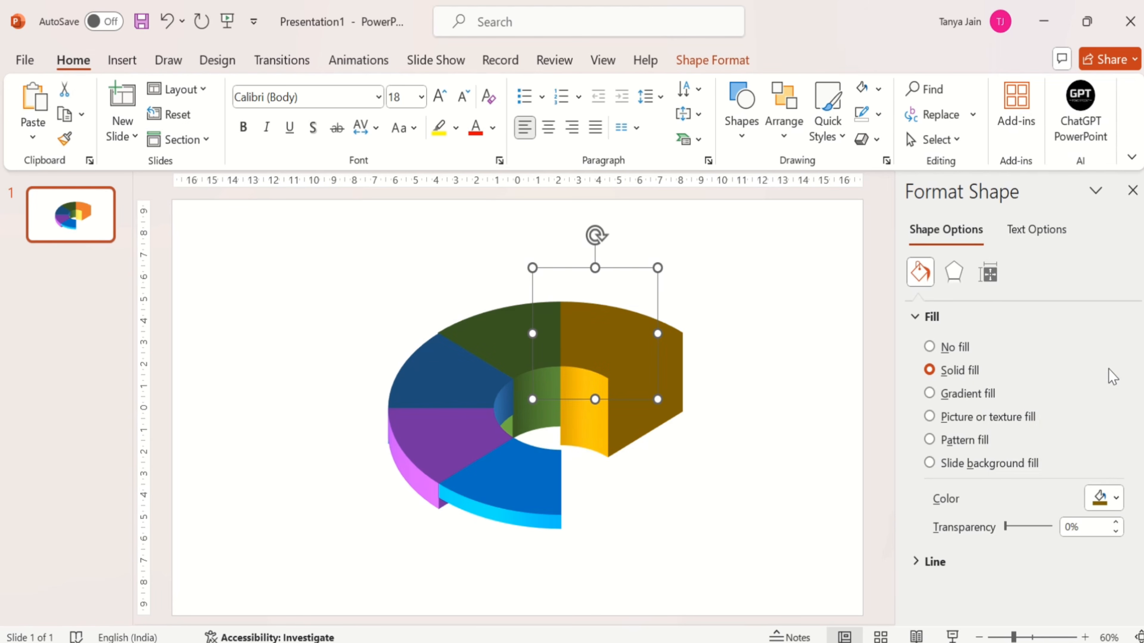
left_click(754, 511)
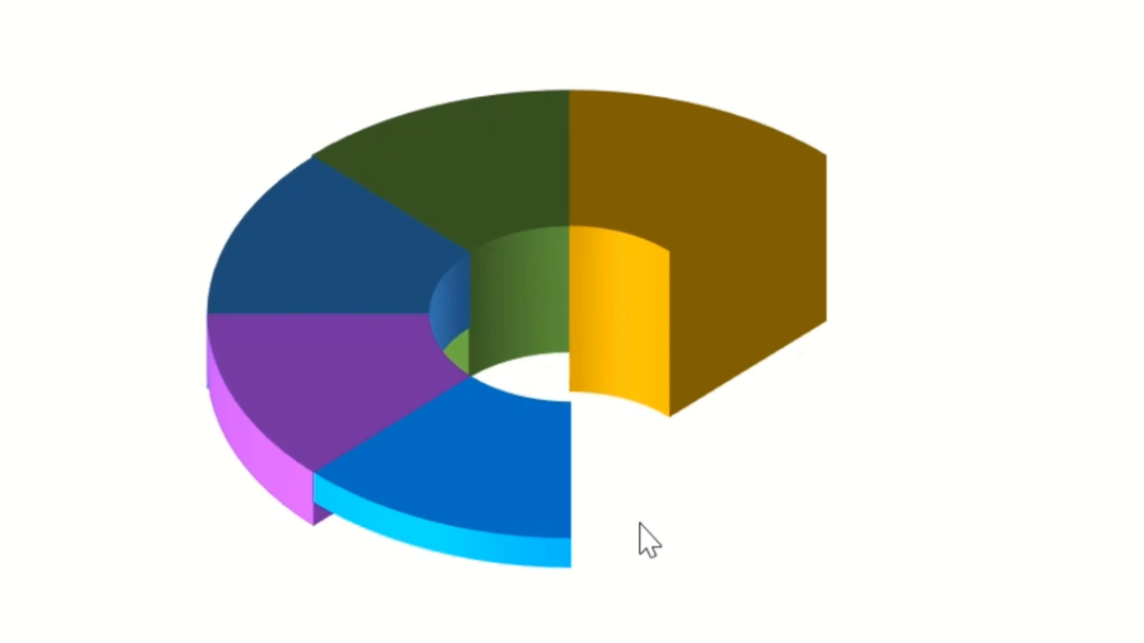
Move the dark gold segment straight up and raise the dark green segment by a smaller amount
left_click_drag(659, 321, 663, 254)
left_click_drag(530, 323, 526, 281)
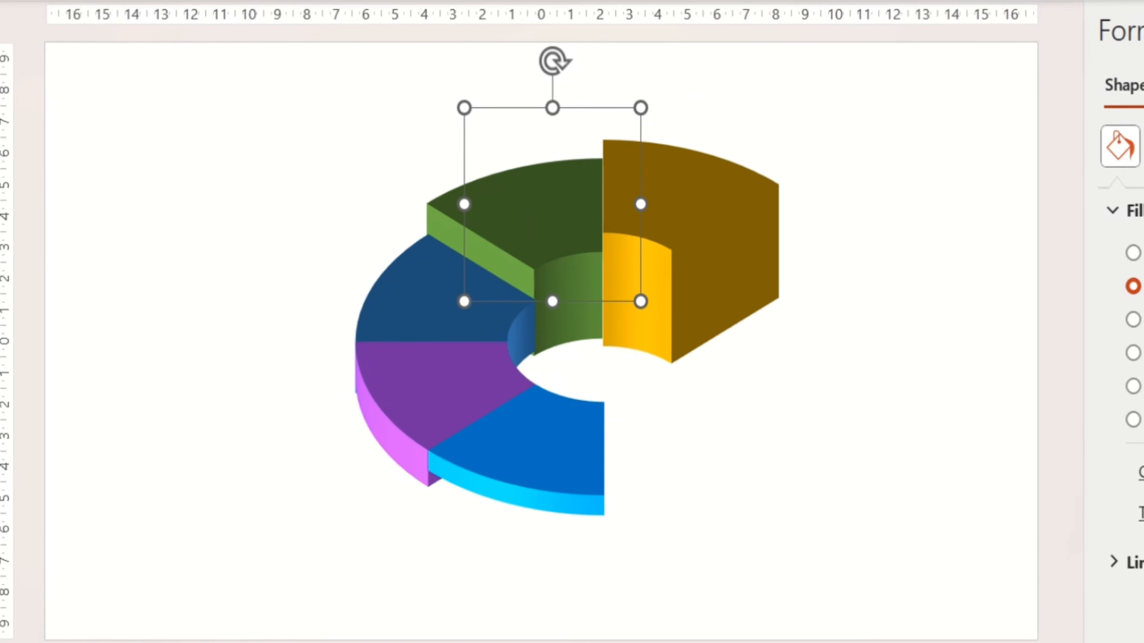
Nudge the dark green segment down and slightly sideways until its inner base meets the base of the gold segment
scroll(1137, 456, "up", 5, "ctrl")
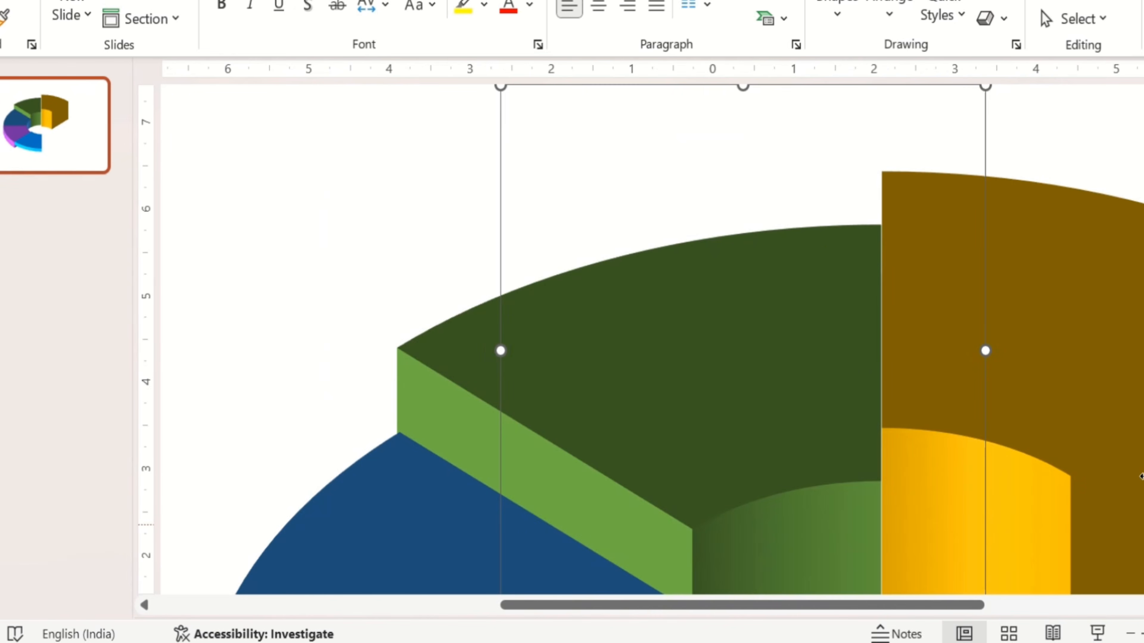
scroll(1137, 456, "down", 2)
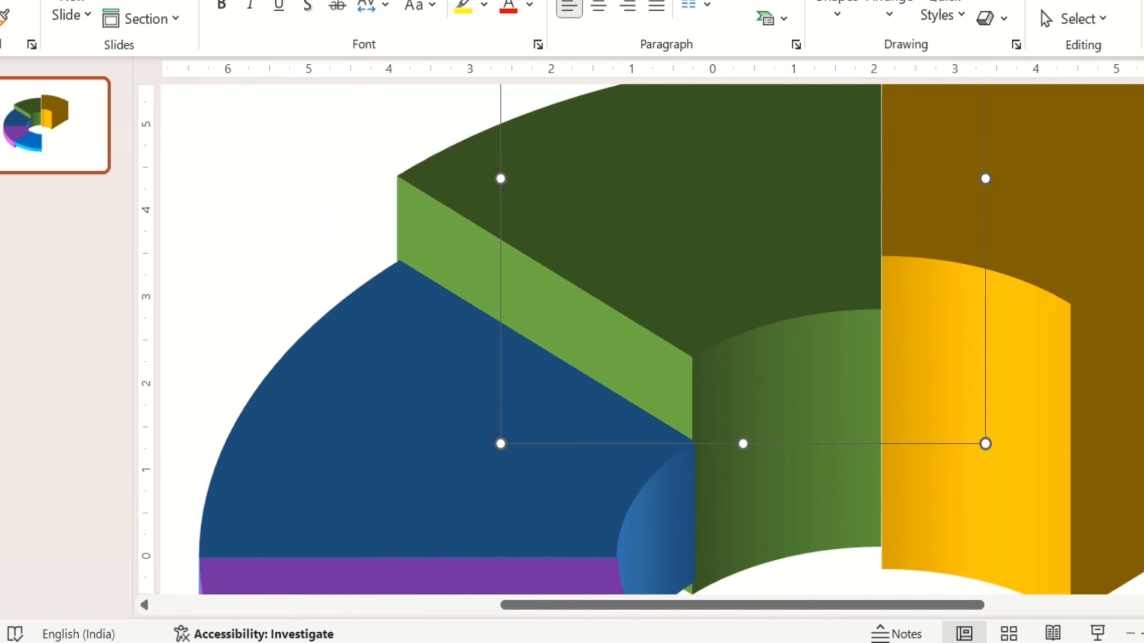
scroll(1061, 505, "down", 3, "ctrl")
scroll(1060, 504, "down", 2)
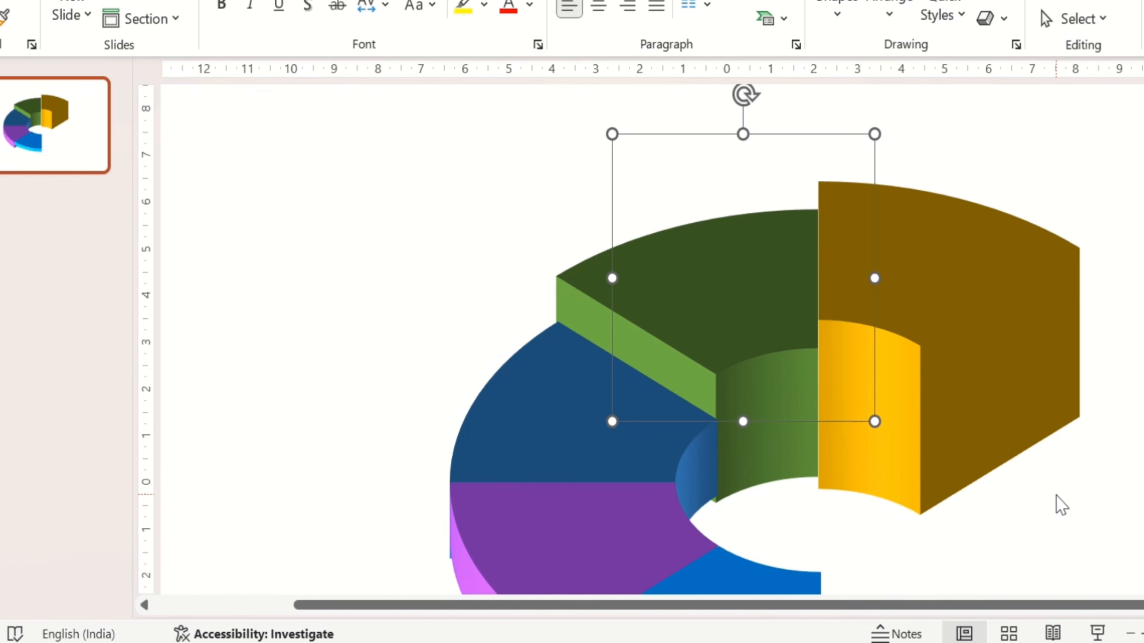
key("ctrl+Right")
key("ctrl+Down")
key("ctrl+Down")
key("ctrl+Down")
key("ctrl+Down")
key("ctrl+Down")
key("ctrl+Down")
key("ctrl+Down")
key("ctrl+Down")
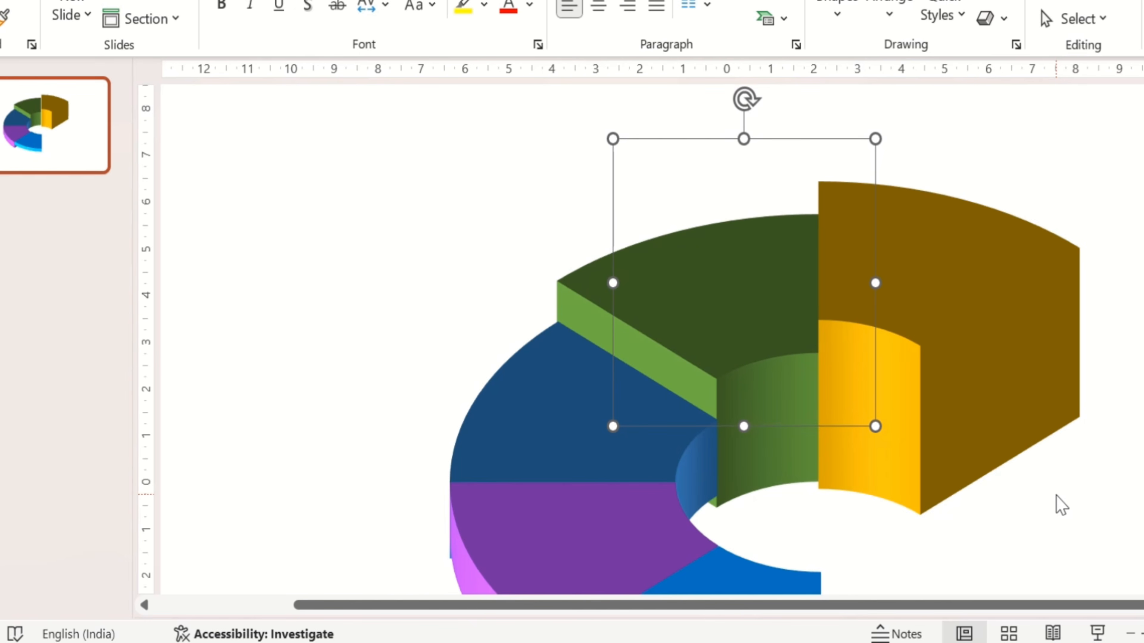
key("ctrl+Down")
key("ctrl+Down")
key("ctrl+Down")
key("ctrl+Down")
key("ctrl+Down")
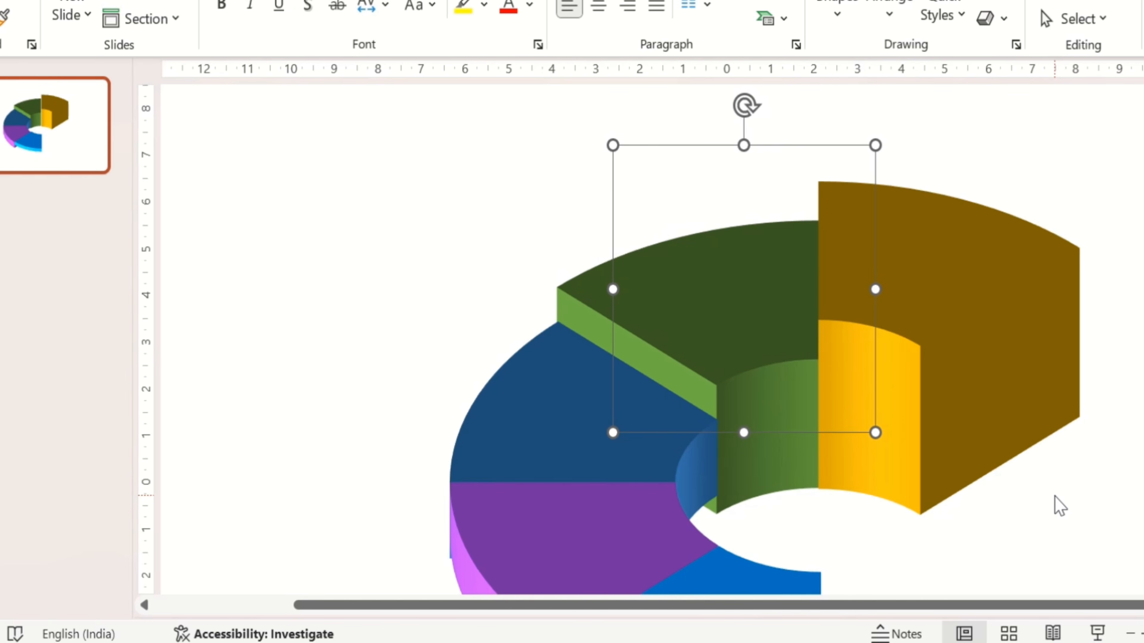
Move the purple and bright blue segments outward, clear of the rest of the ring
scroll(1060, 505, "down", 3)
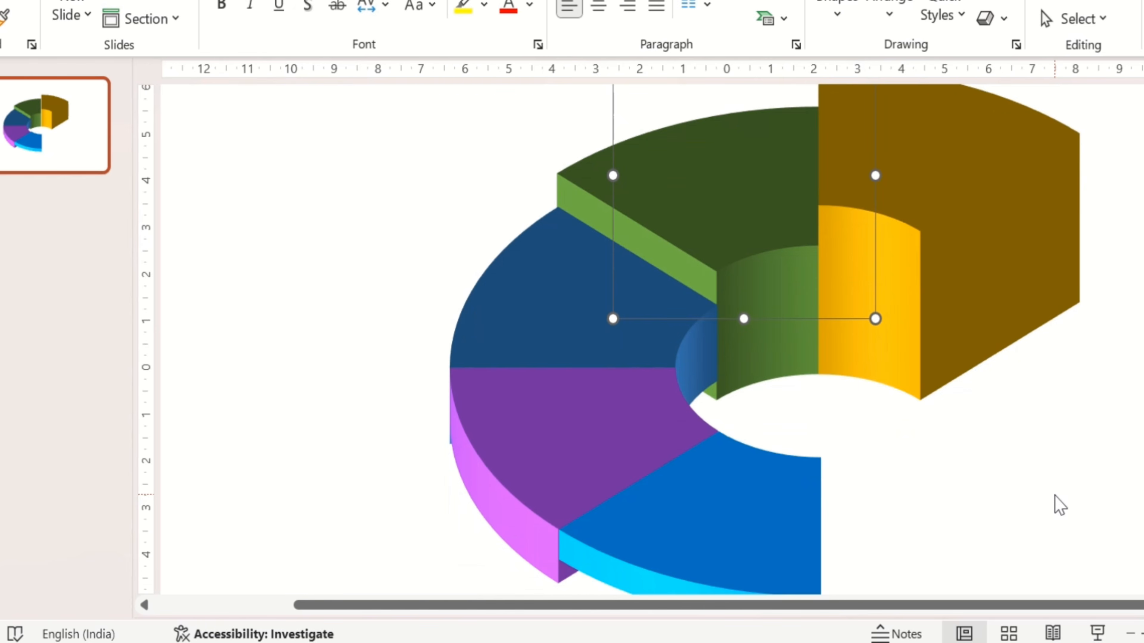
left_click_drag(538, 464, 455, 546)
left_click_drag(808, 497, 984, 547)
Lower the dark blue segment and nudge it until its edge aligns with the dark green segment, one level below it
left_click_drag(643, 307, 644, 328)
key("ctrl+Up")
key("ctrl+Up")
key("ctrl+Up")
key("ctrl+Up")
key("ctrl+Up")
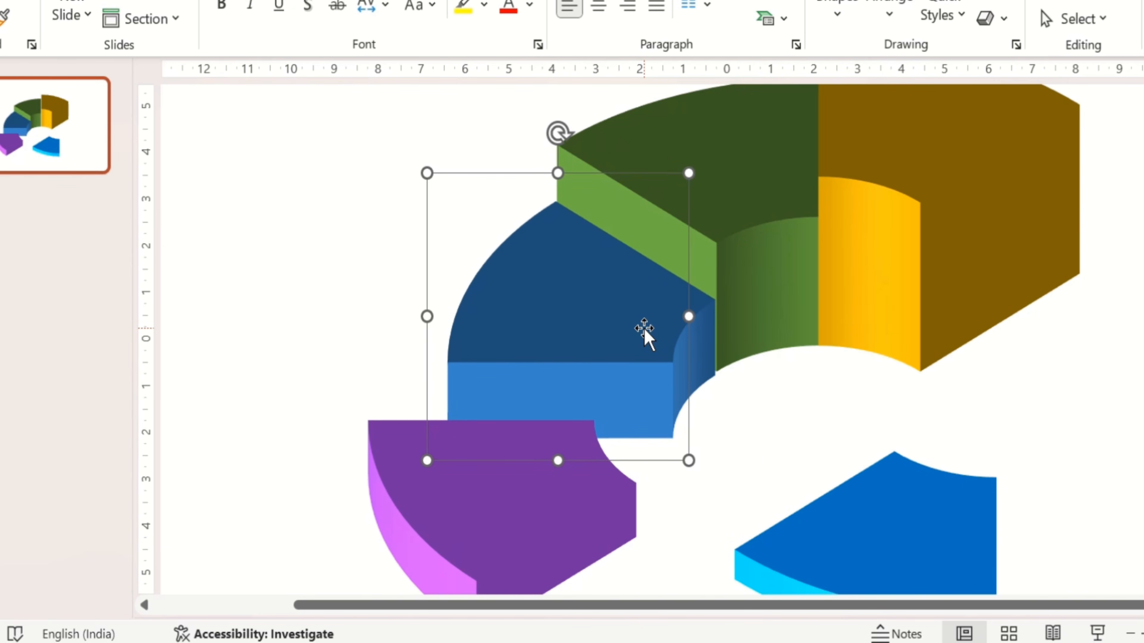
key("ctrl+Right")
key("ctrl+Right")
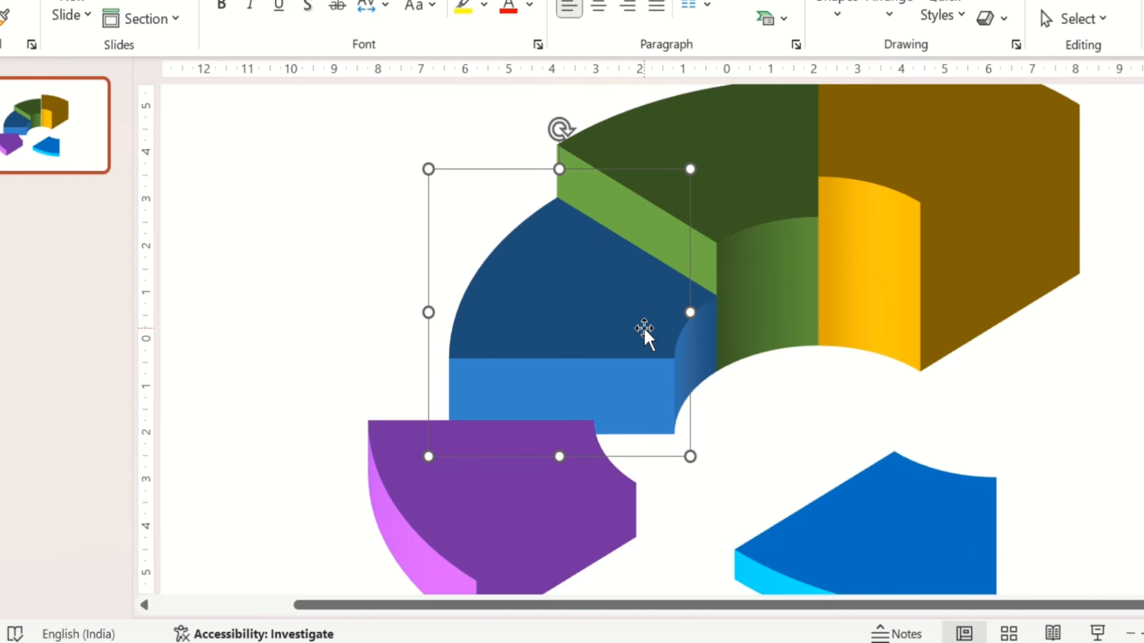
key("ctrl+Right")
Place the purple segment against the dark blue one, one level lower, and fine-tune its position with small nudges
left_click_drag(536, 529, 613, 516)
key("ctrl+Right")
key("ctrl+Right")
key("ctrl+Right")
key("ctrl+Right")
key("ctrl+Right")
key("ctrl+Right")
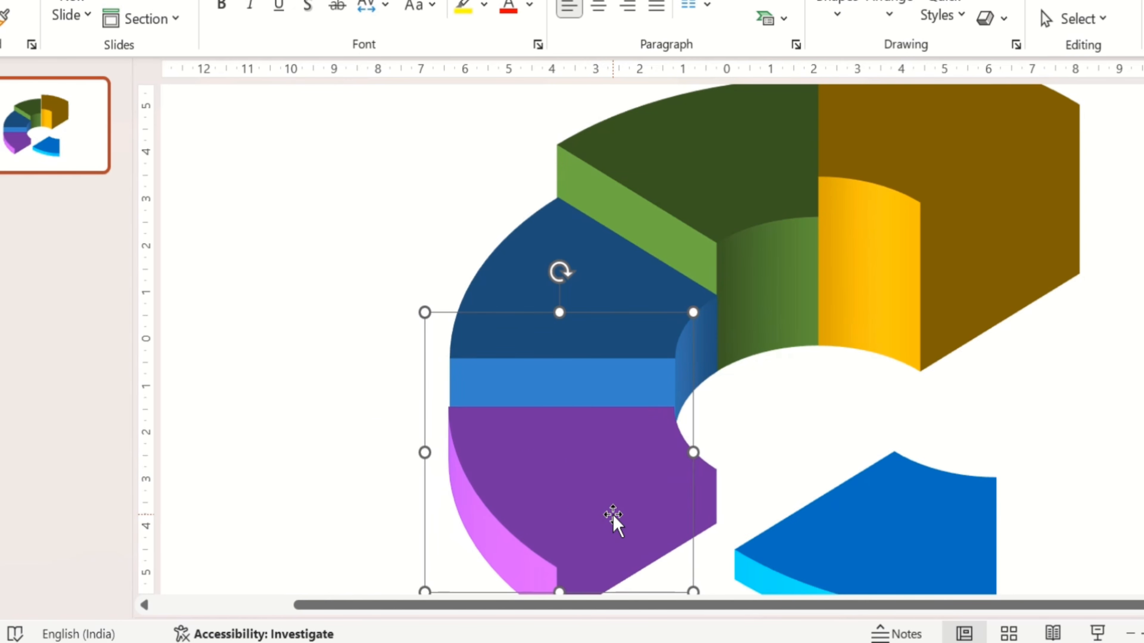
key("ctrl+Right")
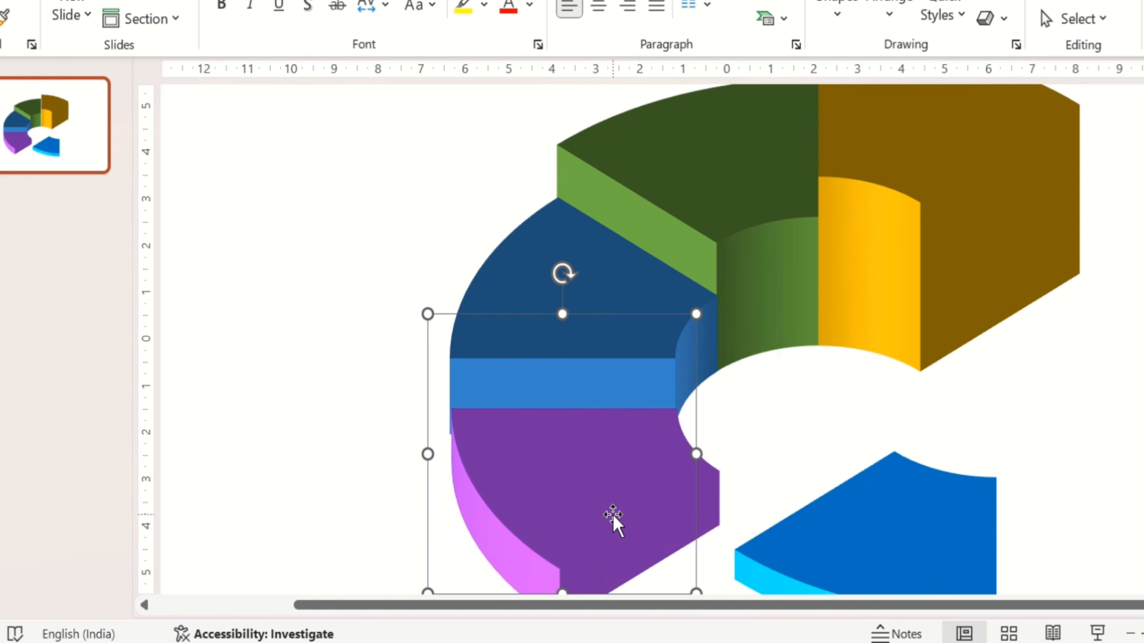
key("ctrl+Down")
key("ctrl+Down")
key("ctrl+Down")
key("ctrl+Up")
key("ctrl+Up")
key("ctrl+Up")
key("ctrl+Up")
key("ctrl+Up")
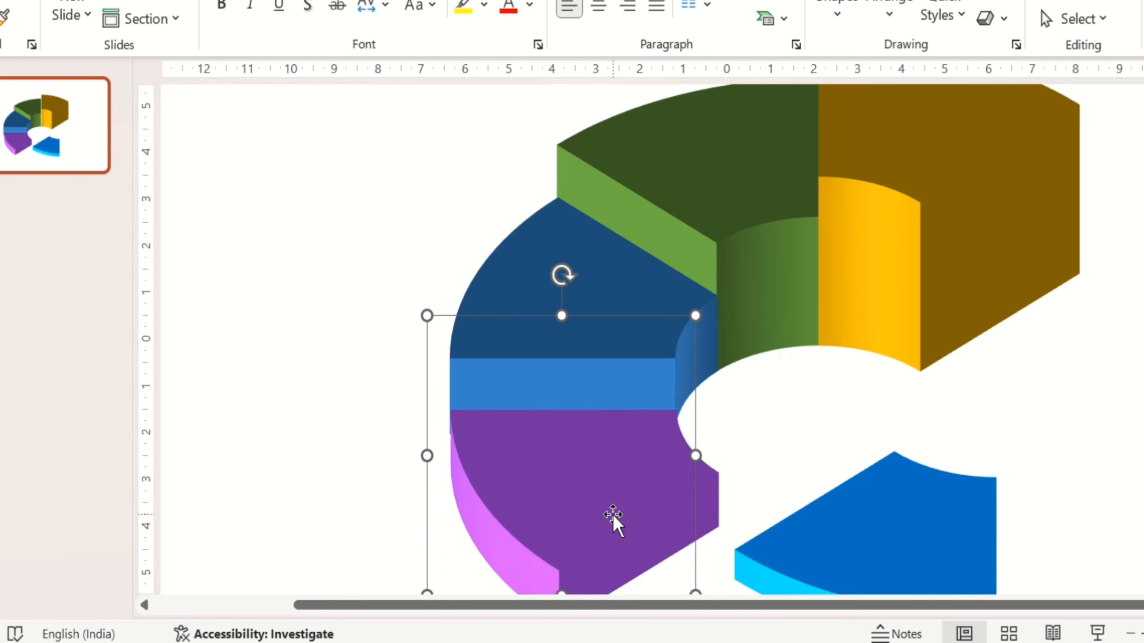
key("ctrl+Left")
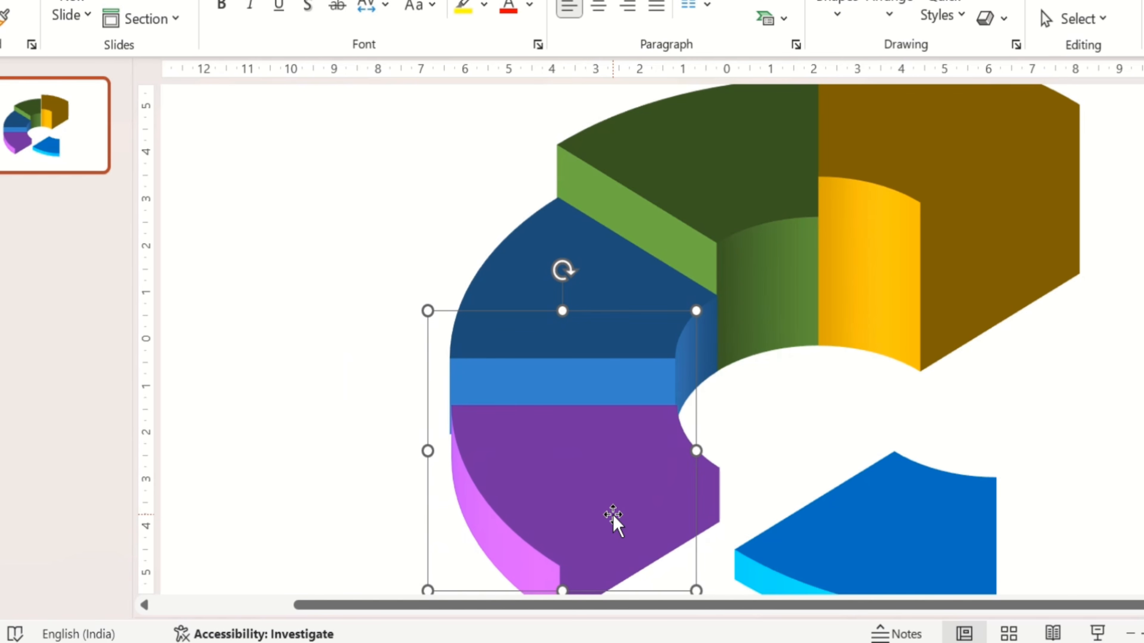
Place the bright blue segment against the purple one, slightly lower, and nudge it until their edges line up
scroll(750, 502, "down", 3)
left_click_drag(896, 429, 768, 452)
key("ctrl+Up")
key("ctrl+Up")
key("ctrl+Right")
key("ctrl+Right")
key("ctrl+Right")
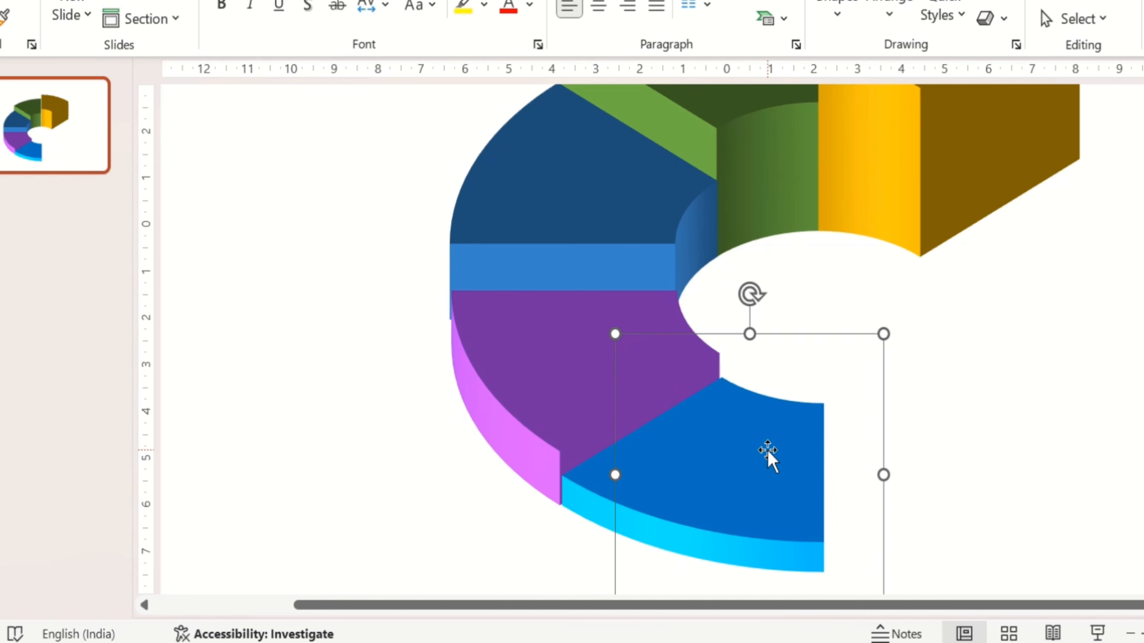
key("ctrl+Left")
key("ctrl+Down")
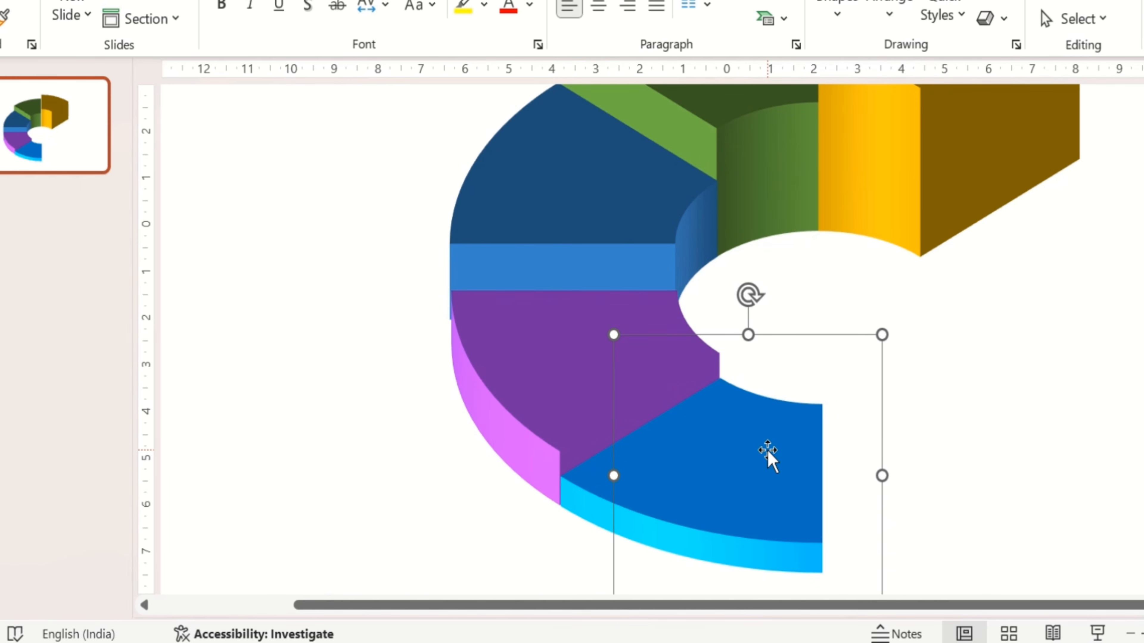
key("ctrl+Down")
key("ctrl+Down")
key("ctrl+Down")
key("ctrl+Down")
key("ctrl+Left")
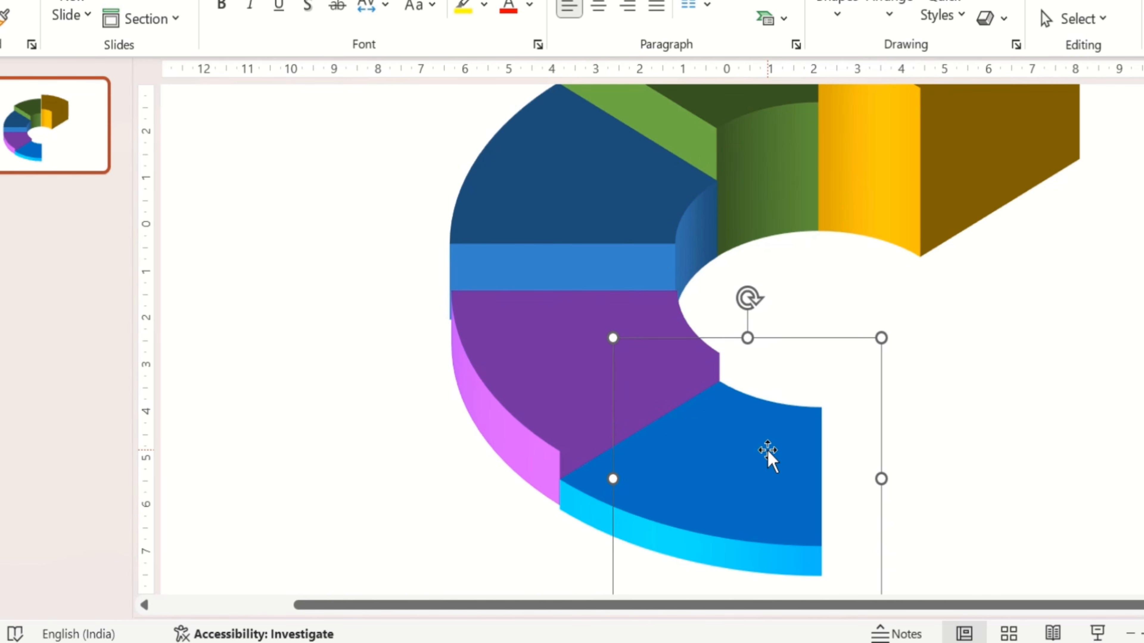
key("ctrl+Left")
key("ctrl+Right")
key("ctrl+Up")
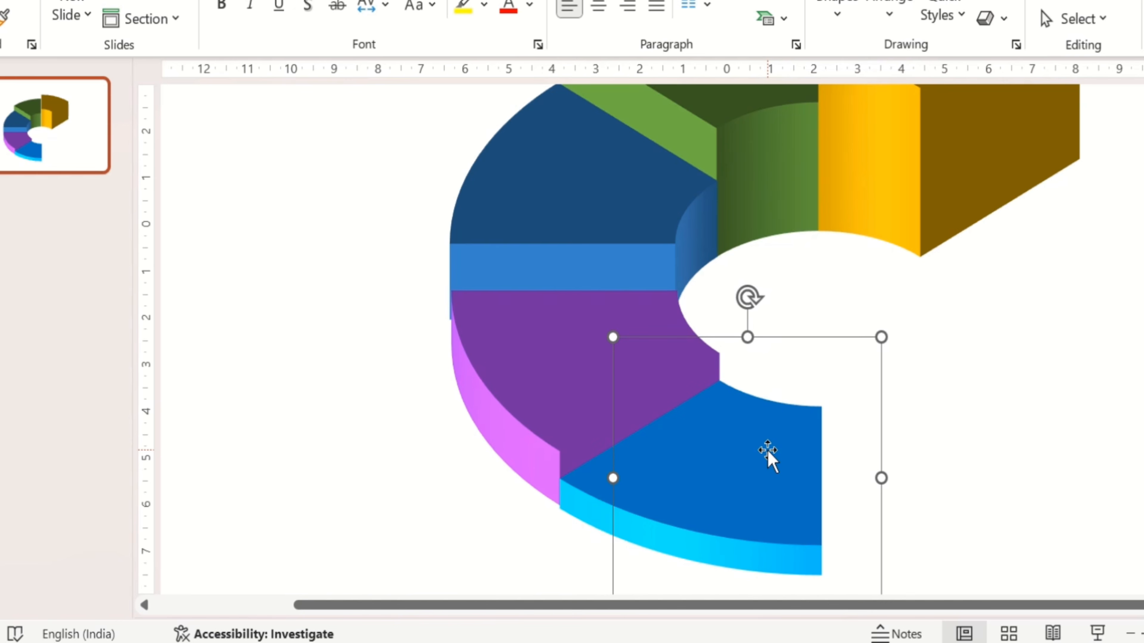
Nudge the purple segment slightly left to align with the dark blue segment's outer edge, and deselect it
left_click(519, 353)
key("ctrl+Left")
key("ctrl+Left")
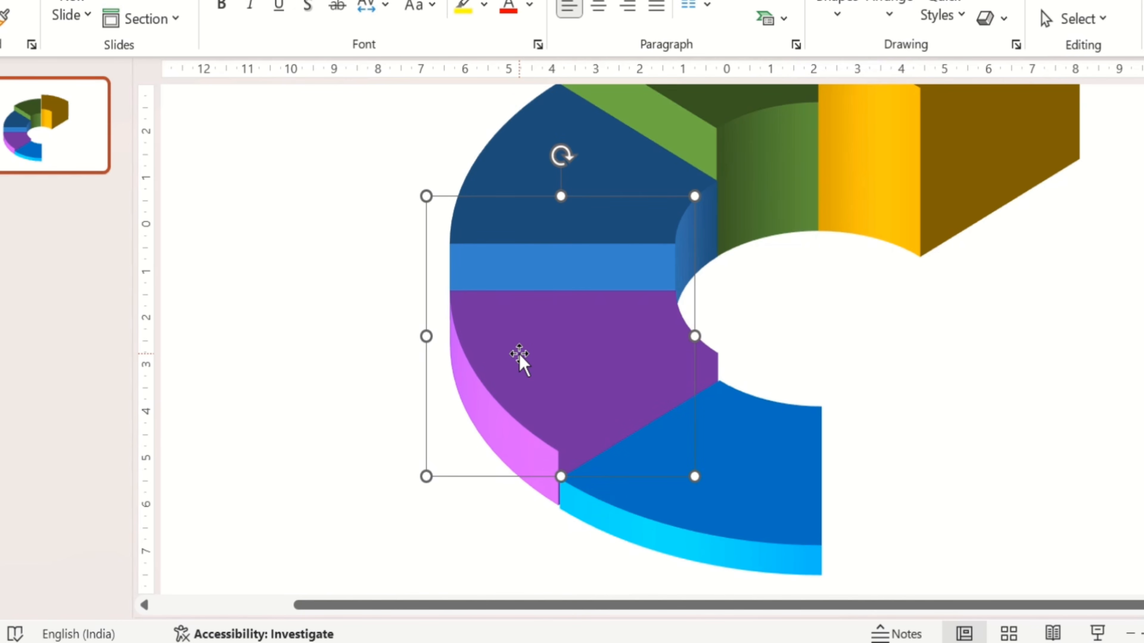
left_click(873, 403)
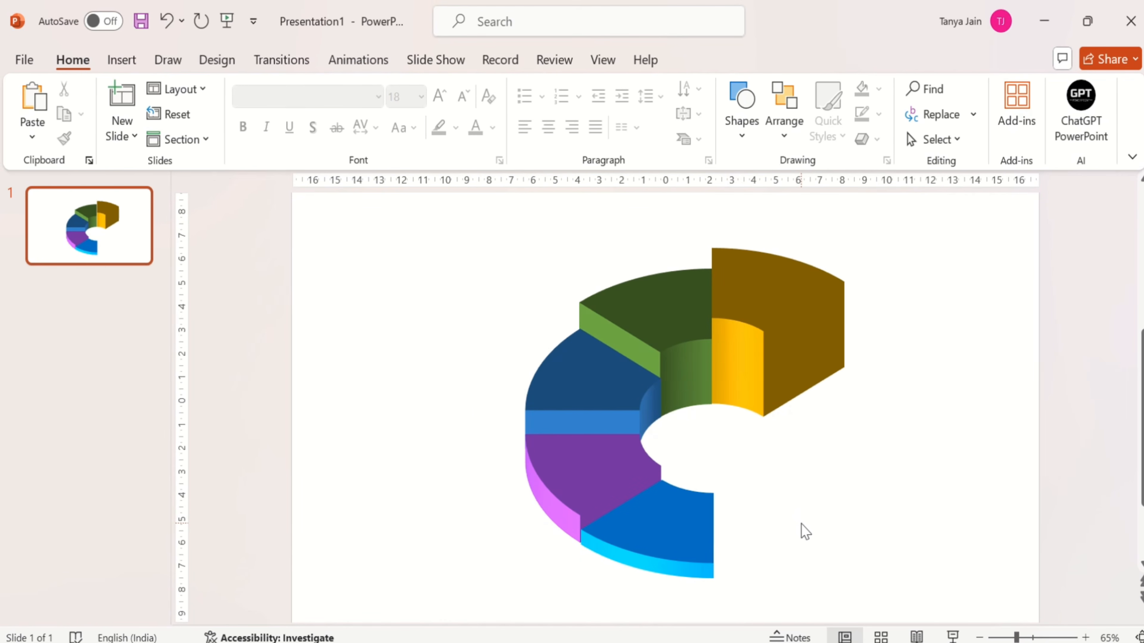
Apply an outer shadow preset offset downward at 90° to all the ring segments at once
left_click(682, 539)
key("ctrl+a")
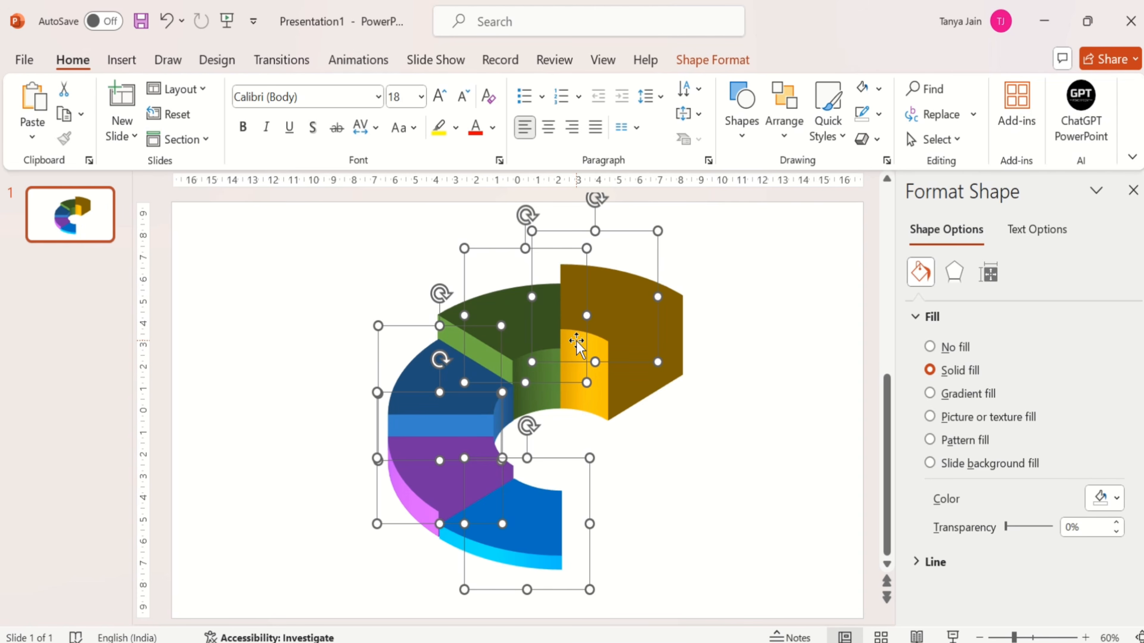
left_click(963, 279)
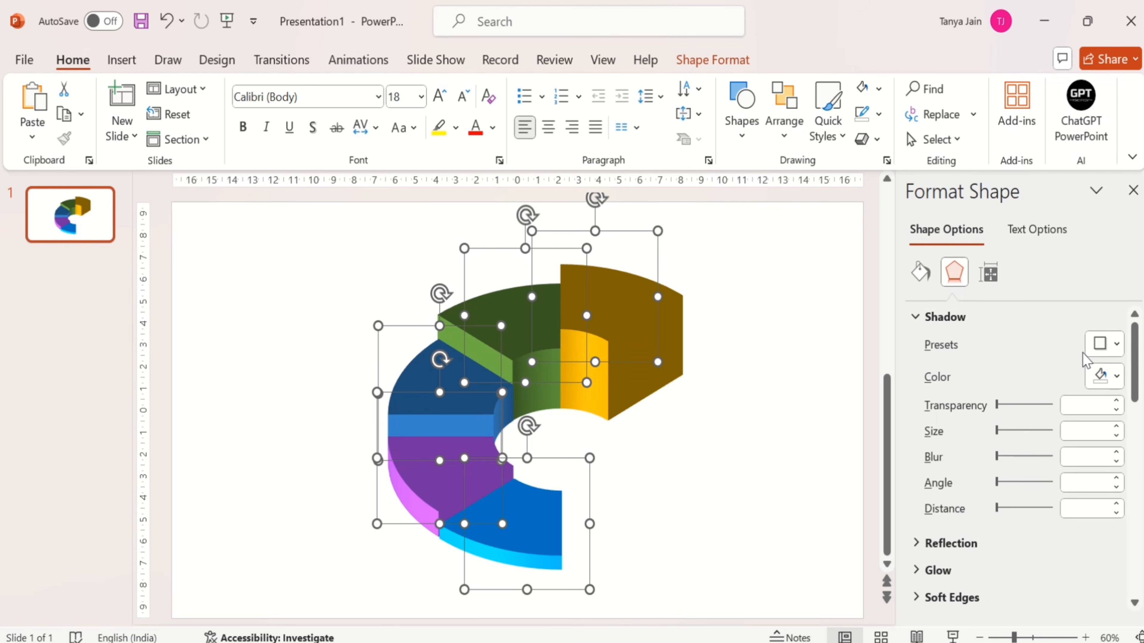
left_click(1104, 344)
left_click(1059, 141)
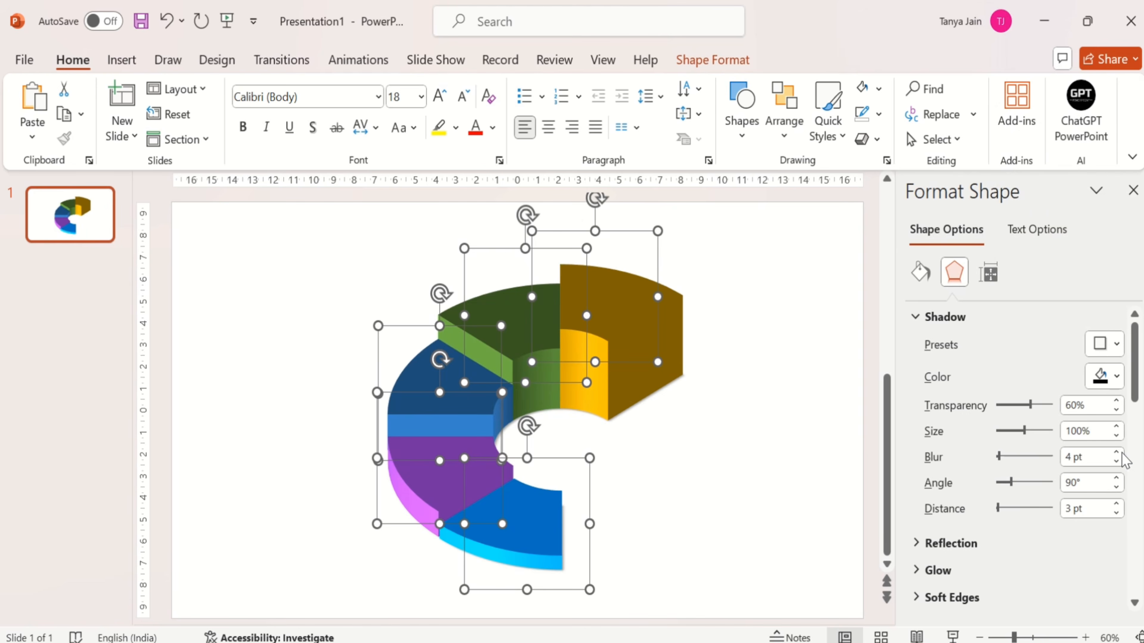
Set the segments' shadow transparency to 62% and the shadow distance to 12 pt
left_click(1116, 401)
left_click(1116, 401)
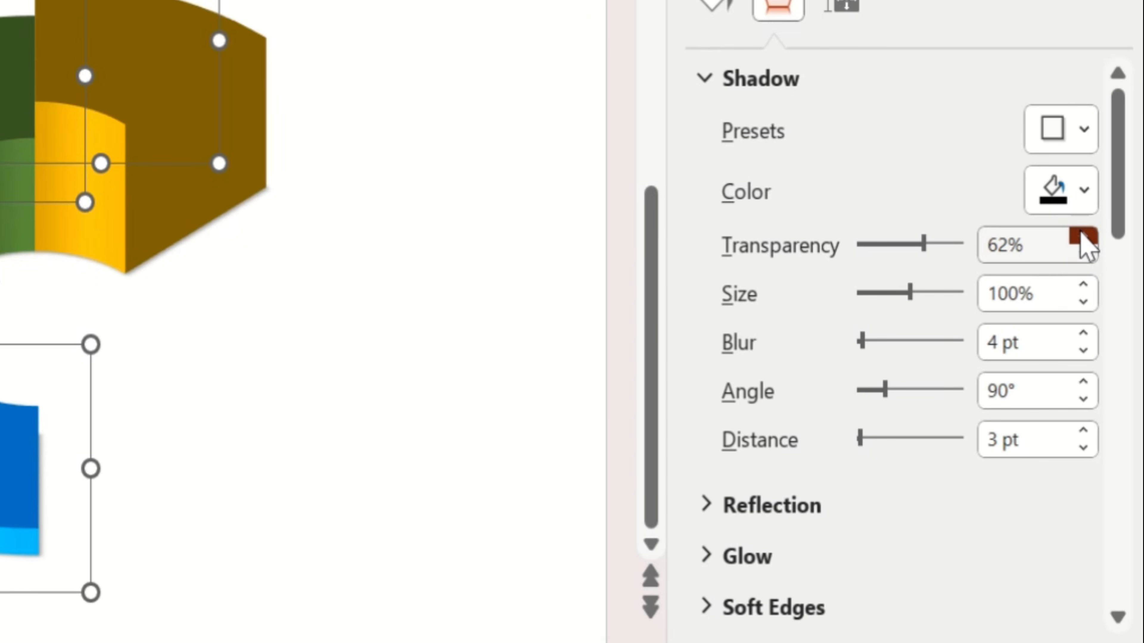
double_click(1084, 431)
double_click(1084, 431)
double_click(1084, 430)
left_click(1084, 431)
double_click(1084, 431)
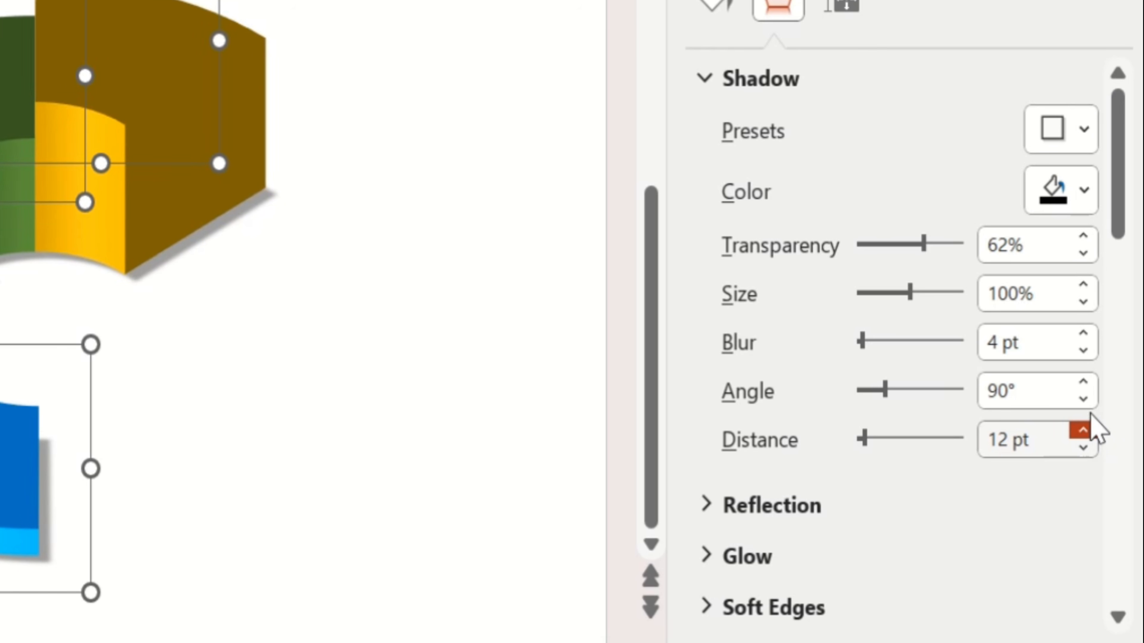
Set the shadow angle of all the ring segments to 210°
left_click(1079, 387)
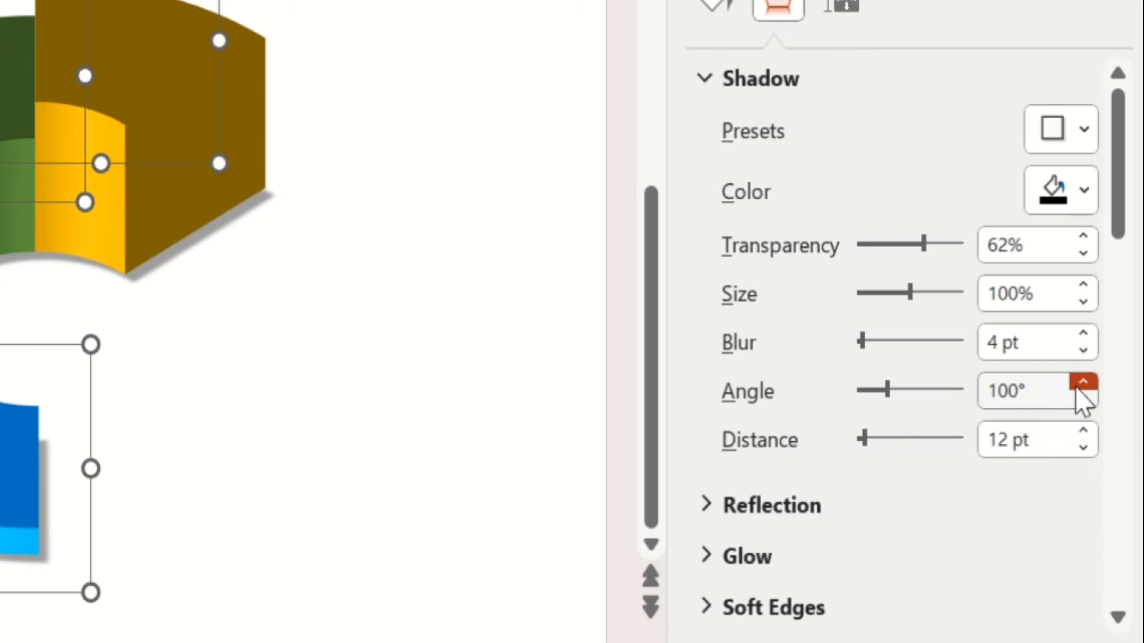
left_click(1079, 387)
left_click(1080, 386)
left_click(1079, 386)
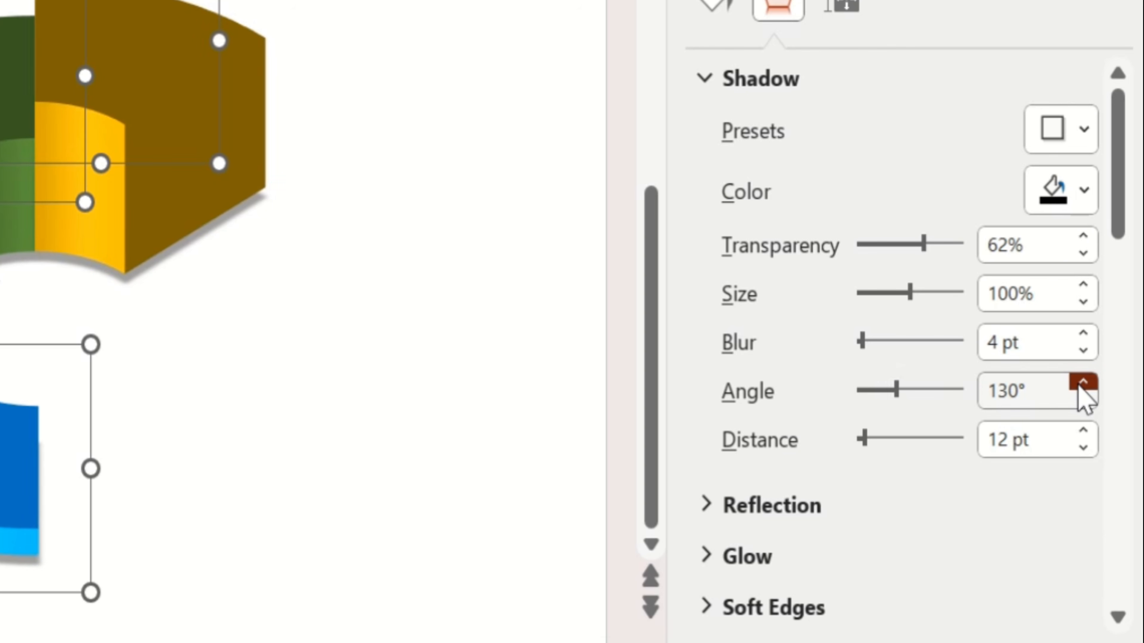
left_click(1080, 386)
left_click(1080, 386)
left_click(1080, 386)
left_click(1080, 386)
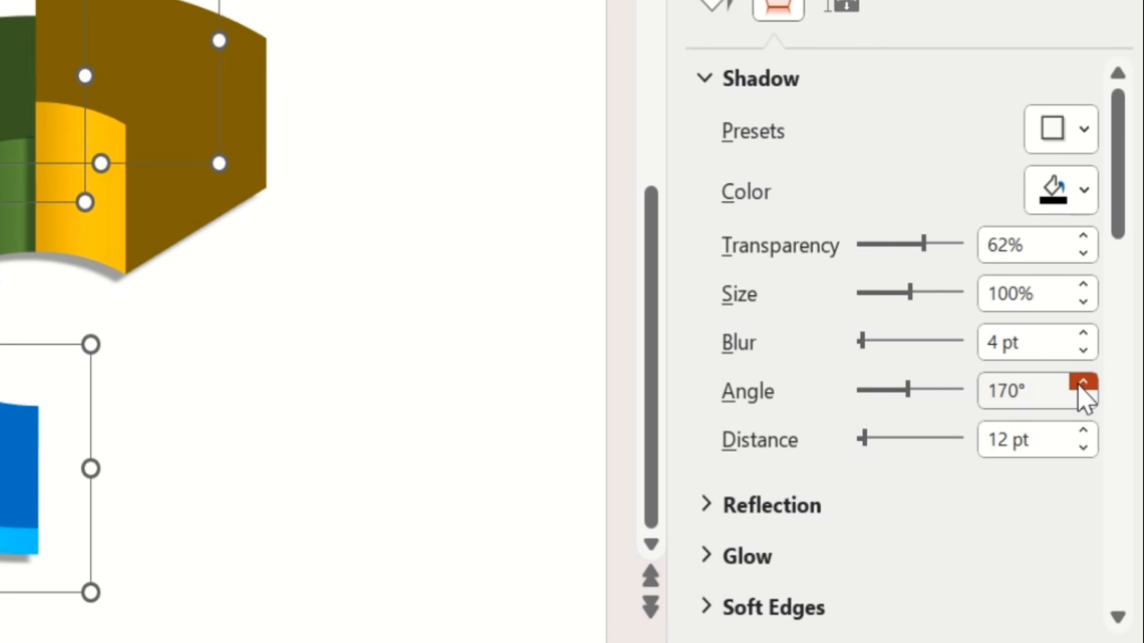
left_click(1079, 386)
left_click(1080, 386)
left_click(1079, 385)
left_click(1080, 386)
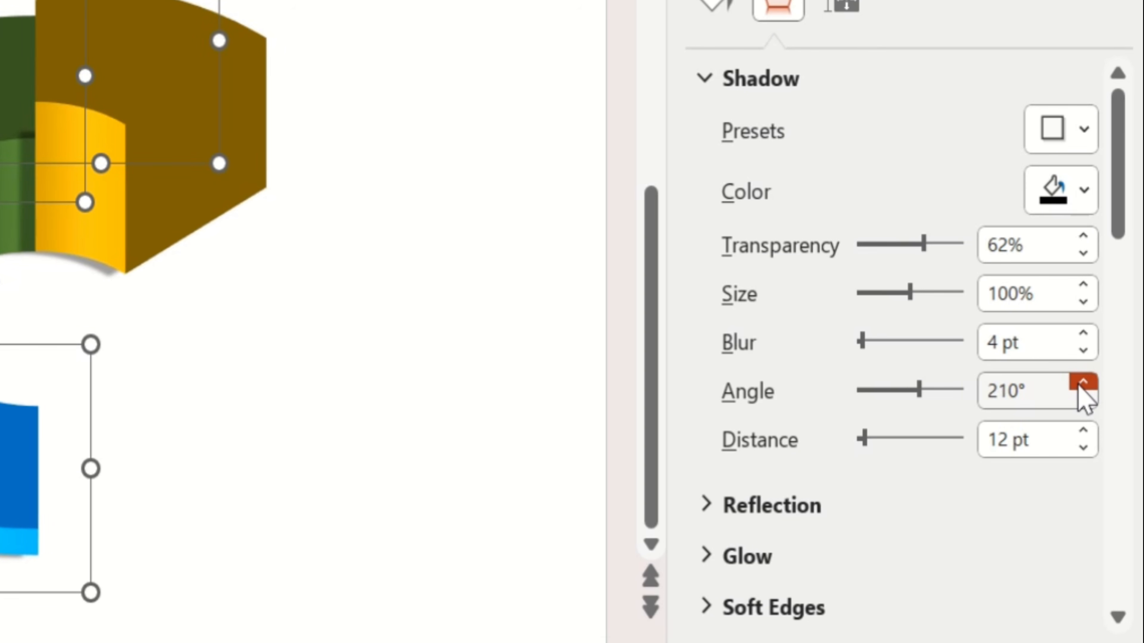
Set the segments' shadow transparency to 53% and blur to 18 pt, and deselect them
mouse_move(923, 245)
left_mouse_down()
mouse_move(926, 255)
mouse_move(910, 247)
mouse_move(921, 265)
left_mouse_up()
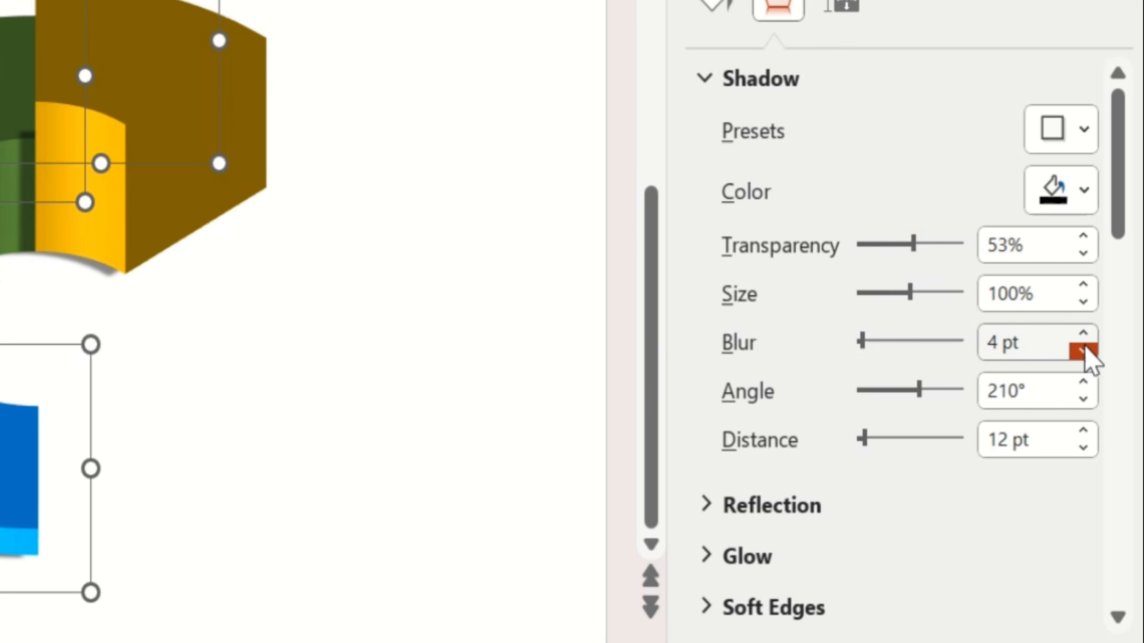
left_click(1083, 334)
left_click(1083, 334)
left_click(1083, 334)
left_click(1083, 335)
left_click(1083, 334)
left_click(1083, 334)
left_click(1083, 335)
left_click(1083, 334)
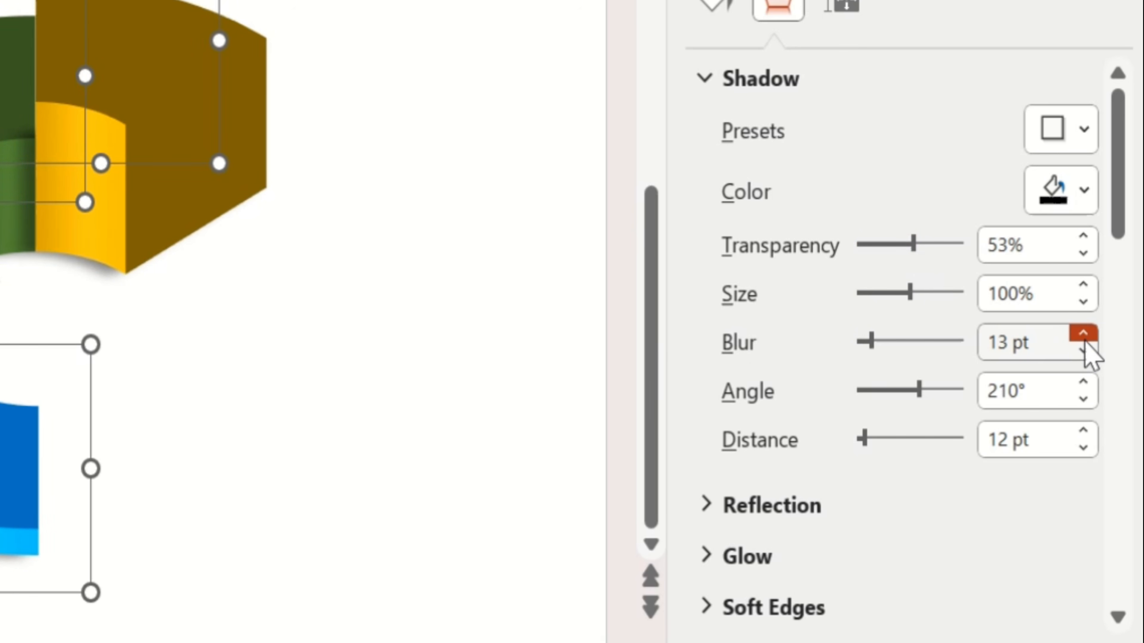
left_click(1083, 335)
left_click(1083, 334)
left_click(1083, 334)
left_click(1083, 335)
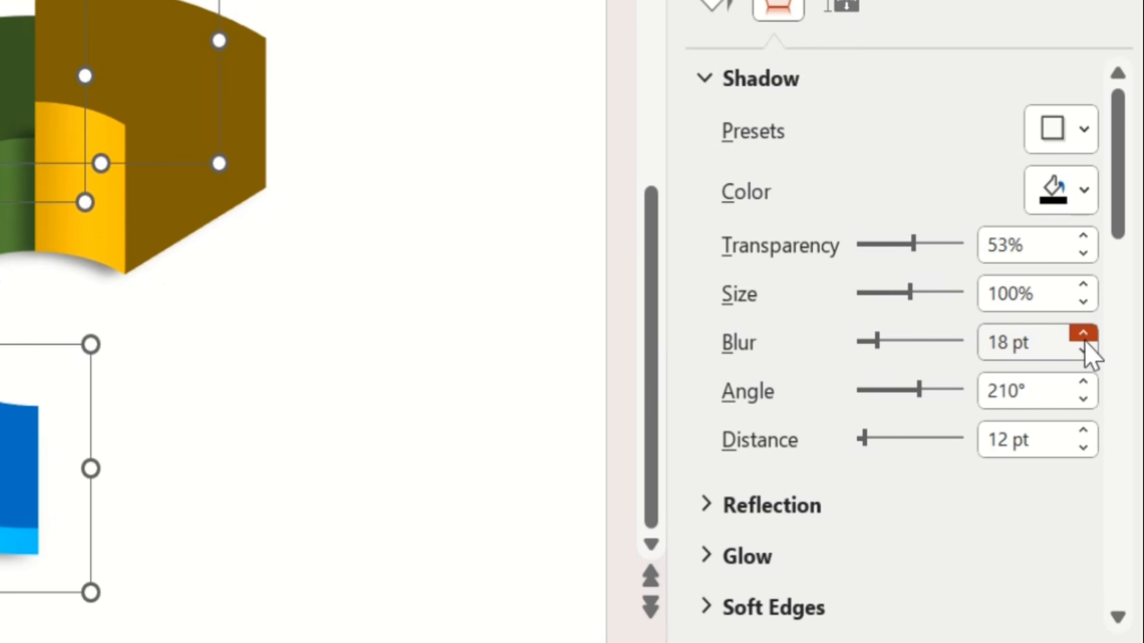
left_click(345, 503)
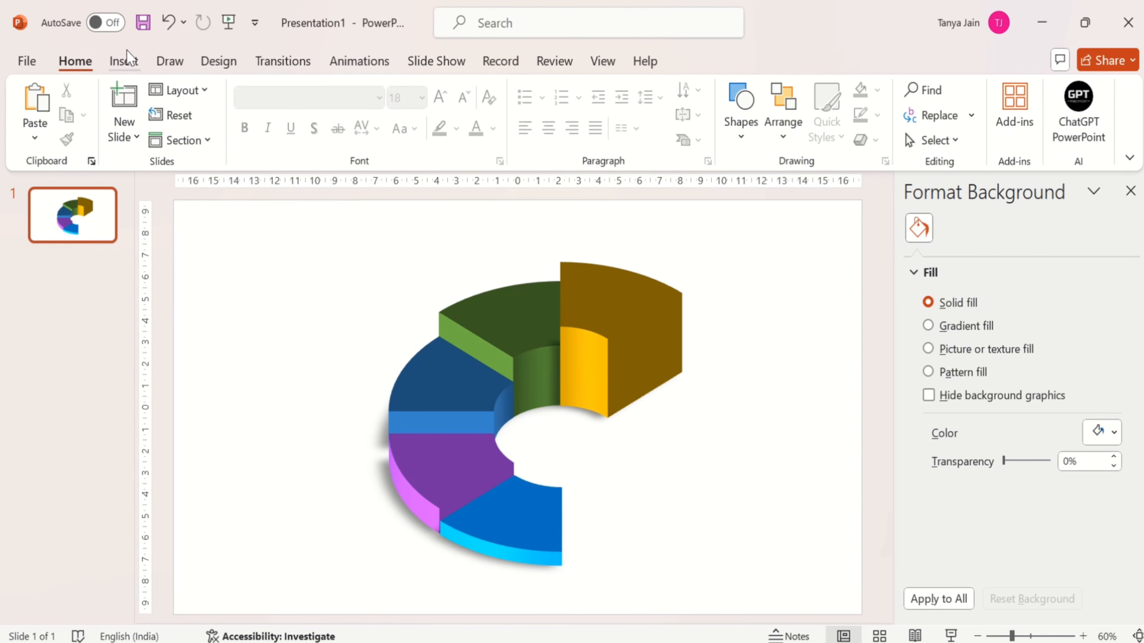
Insert five icons from the stock icon library onto the slide, including the diamond
left_click(123, 61)
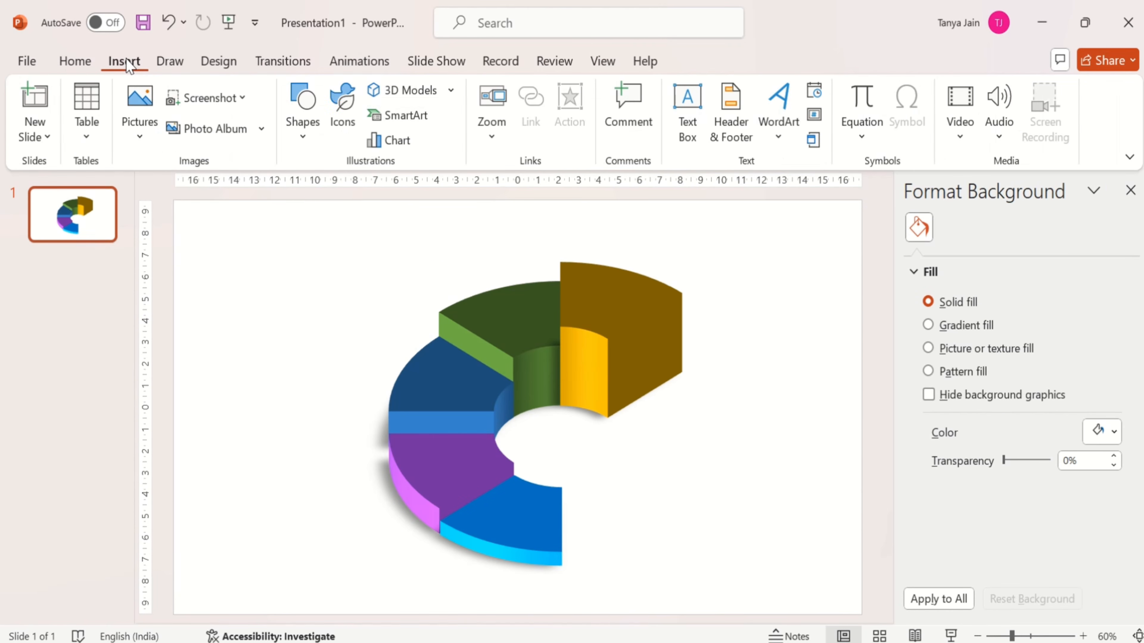
left_click(342, 108)
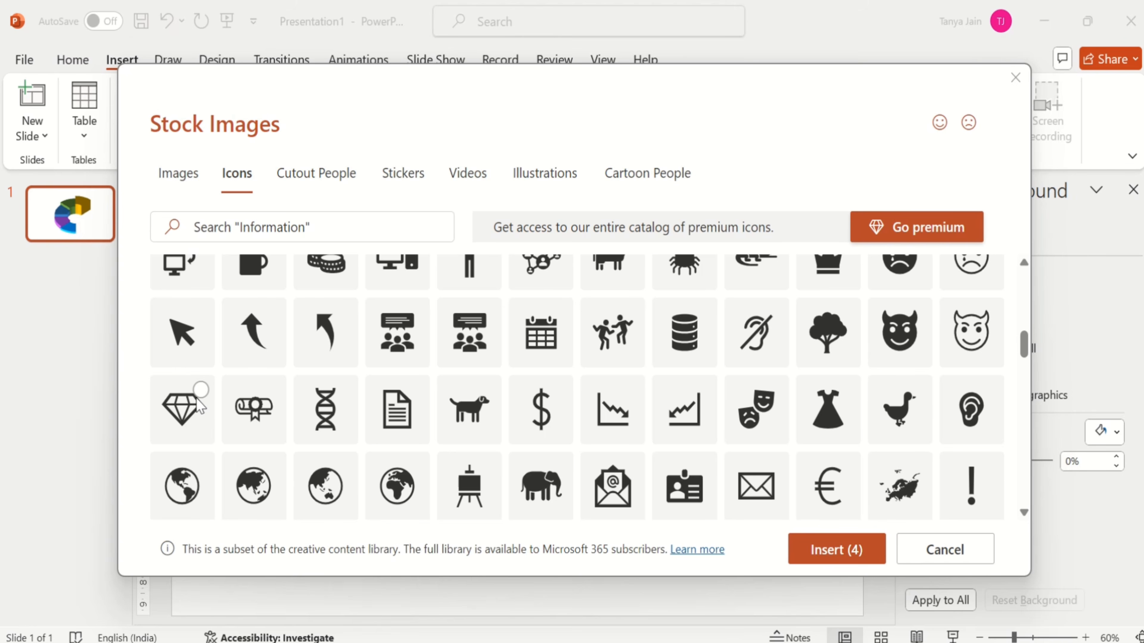
left_click(182, 408)
left_click(796, 557)
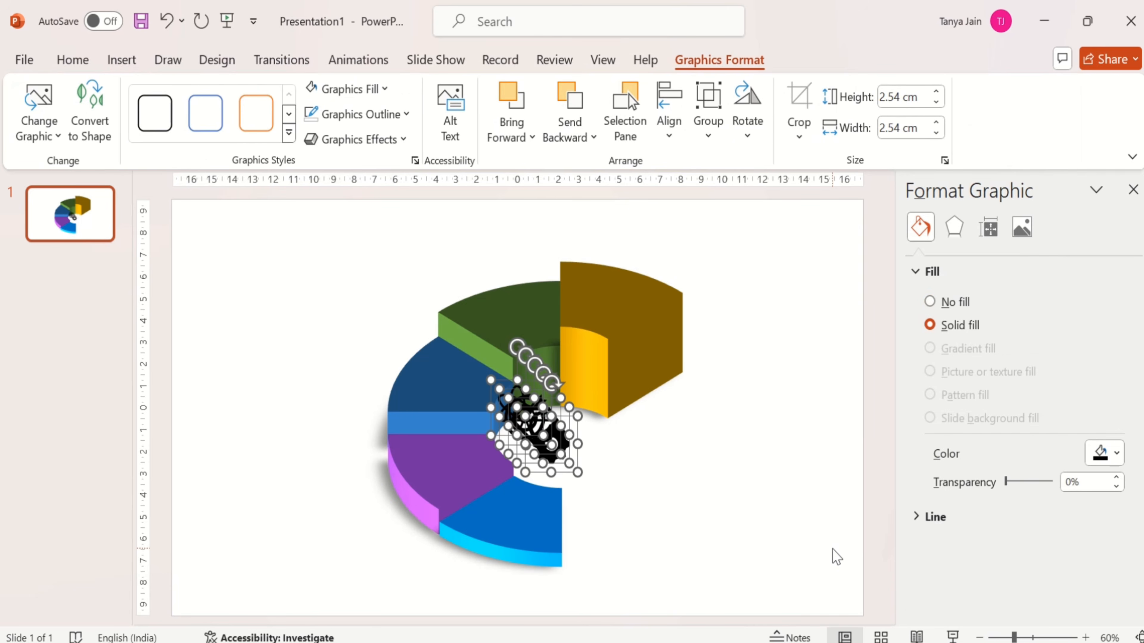